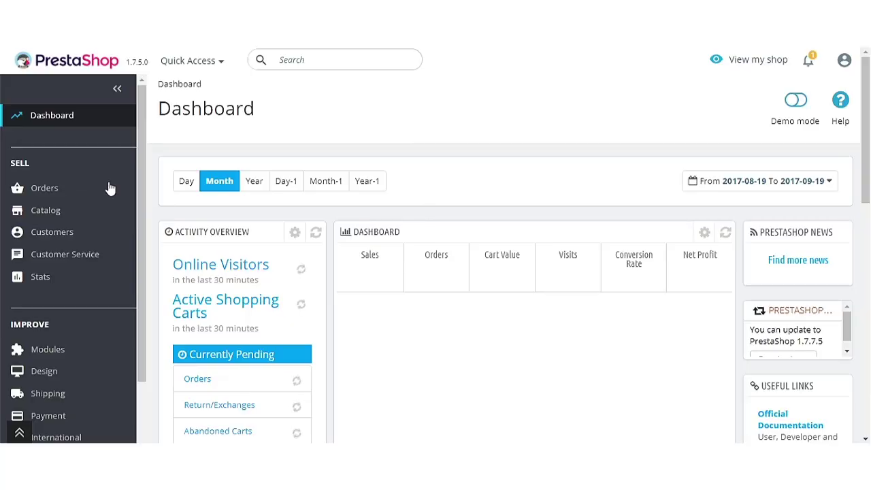
# Create and save the customer group 'Demo Tax Free Group' with tax-excluded price display.
pyautogui.scroll(-2, 110, 188)
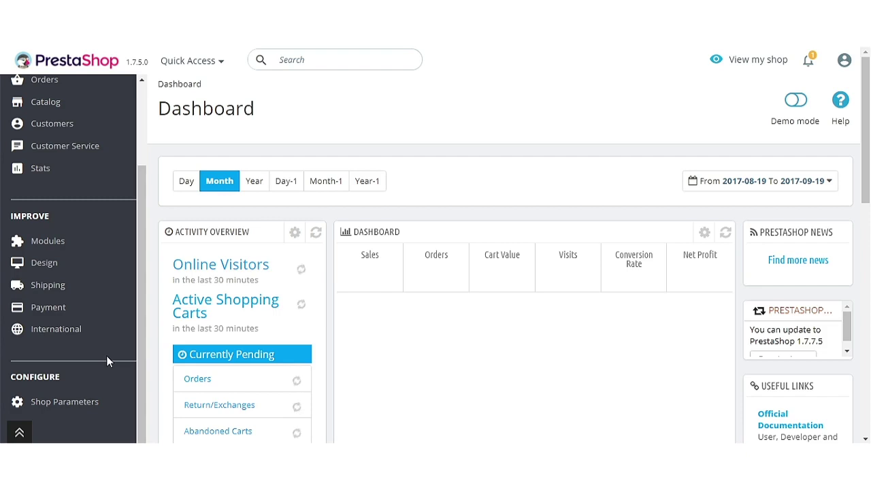
pyautogui.click(82, 403)
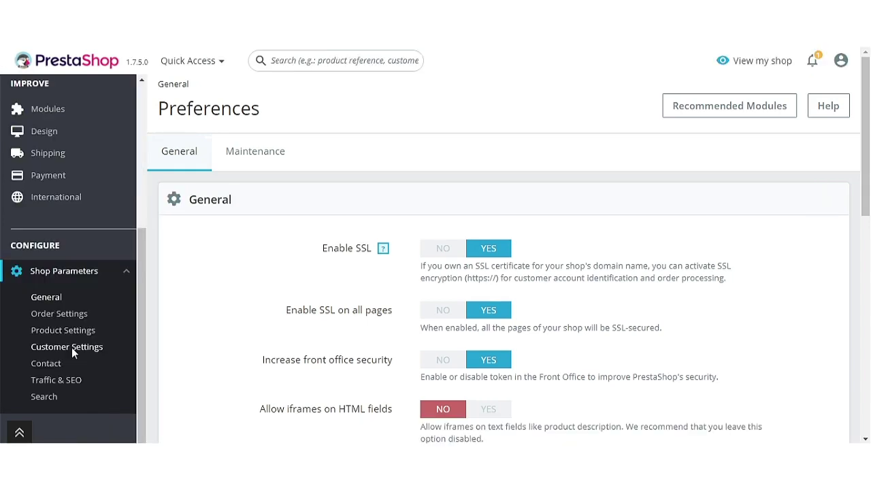
pyautogui.click(72, 347)
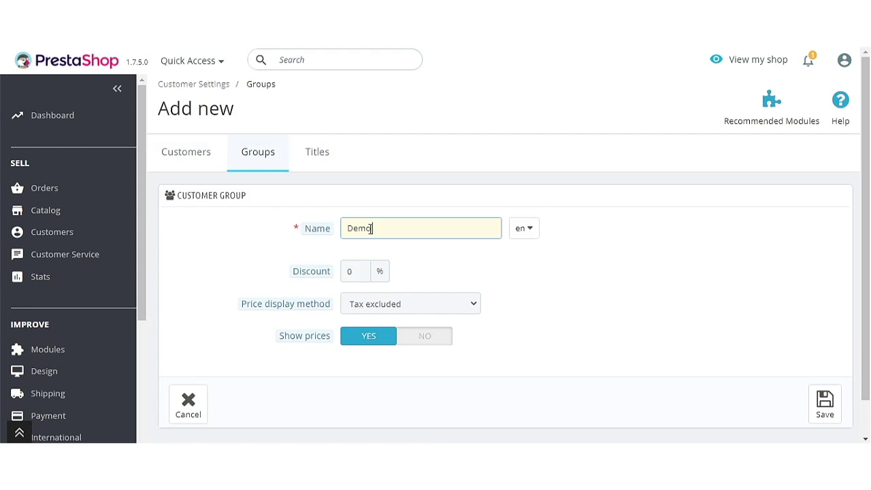
pyautogui.write('Tax Free Group')
pyautogui.click(404, 307)
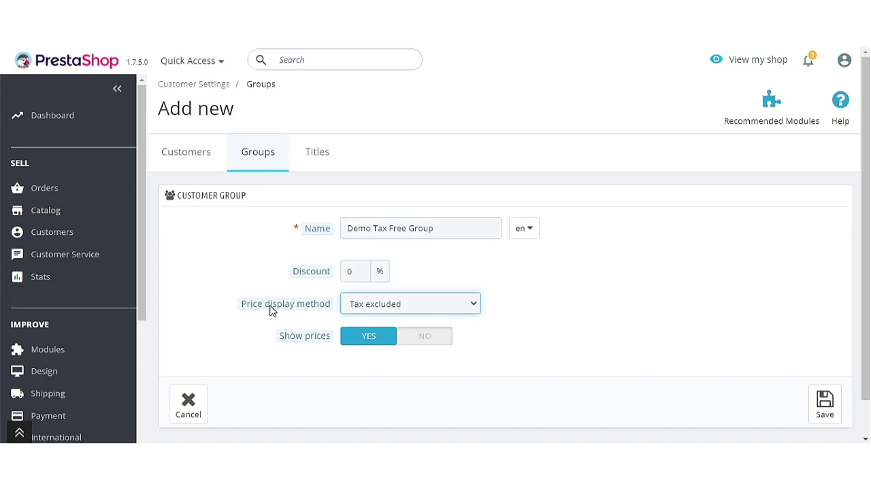
pyautogui.click(831, 408)
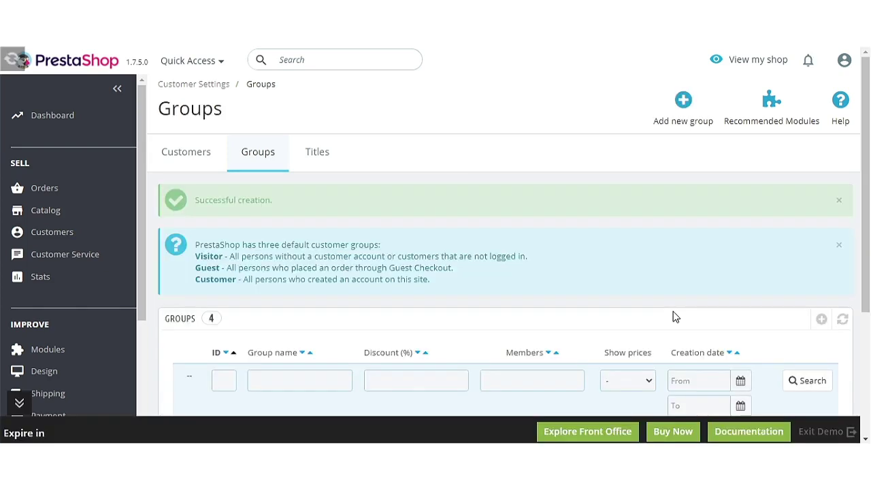
# Scroll the Groups list to confirm Demo Tax Free Group appears as group 5.
pyautogui.scroll(-3, 442, 286)
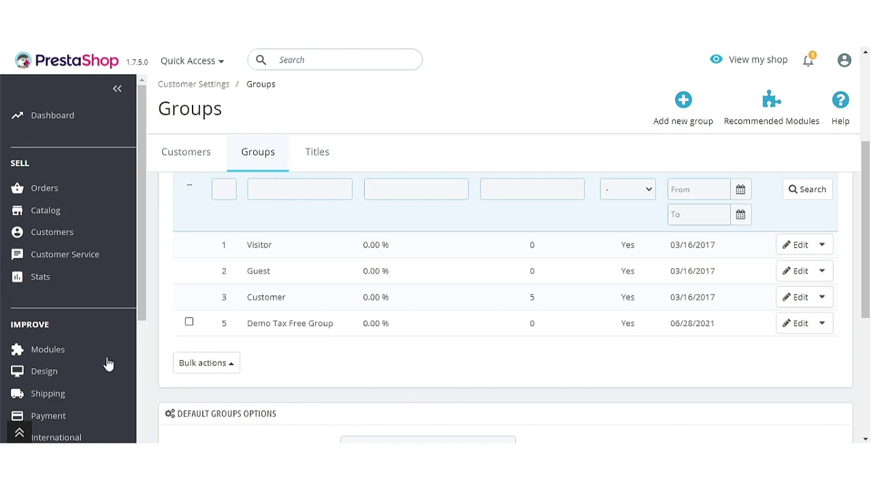
# Open the B2B Invoice module configuration and review its Customer Setting sections.
pyautogui.click(68, 350)
pyautogui.scroll(-10, 413, 345)
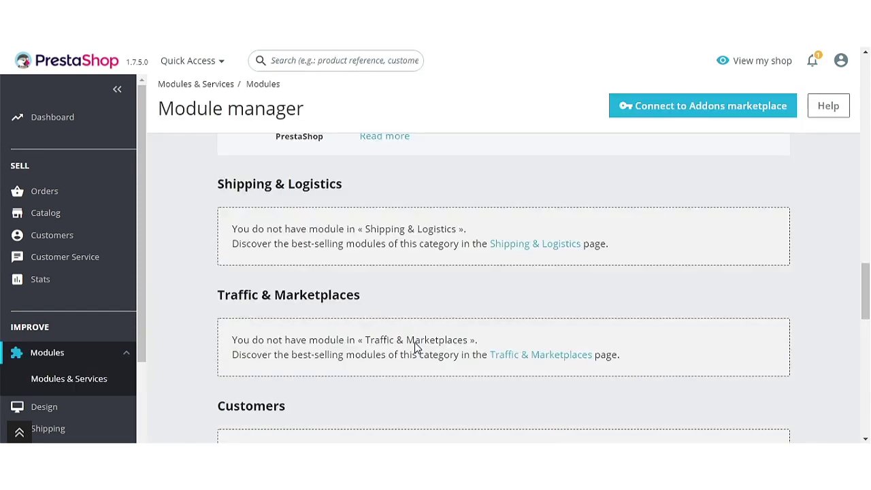
pyautogui.scroll(-3, 417, 347)
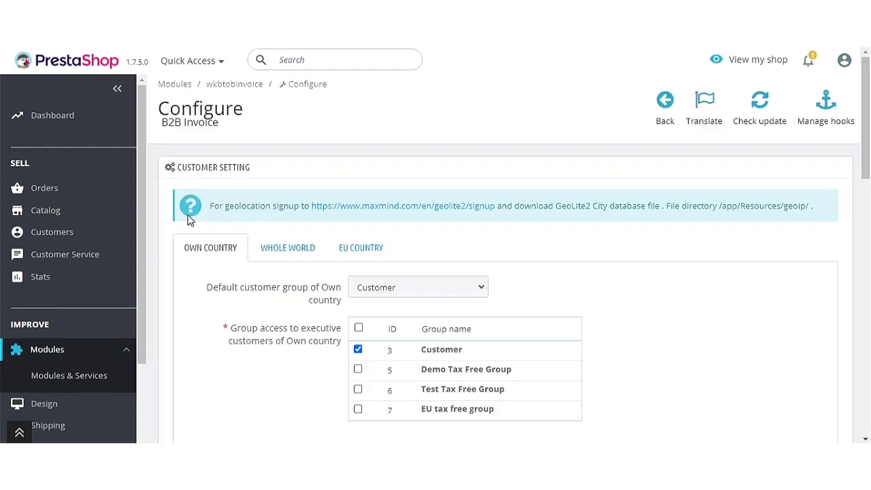
pyautogui.moveTo(250, 168); pyautogui.dragTo(187, 167)
pyautogui.scroll(-4, 204, 204)
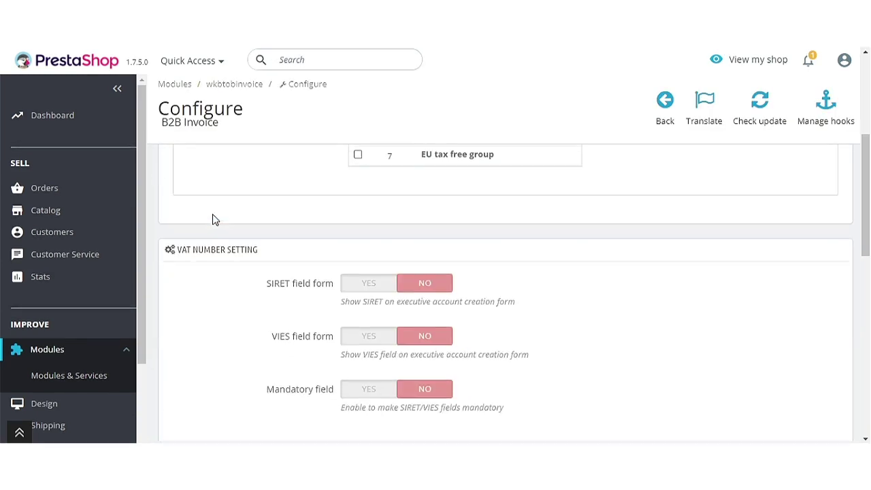
pyautogui.moveTo(265, 249); pyautogui.dragTo(184, 249)
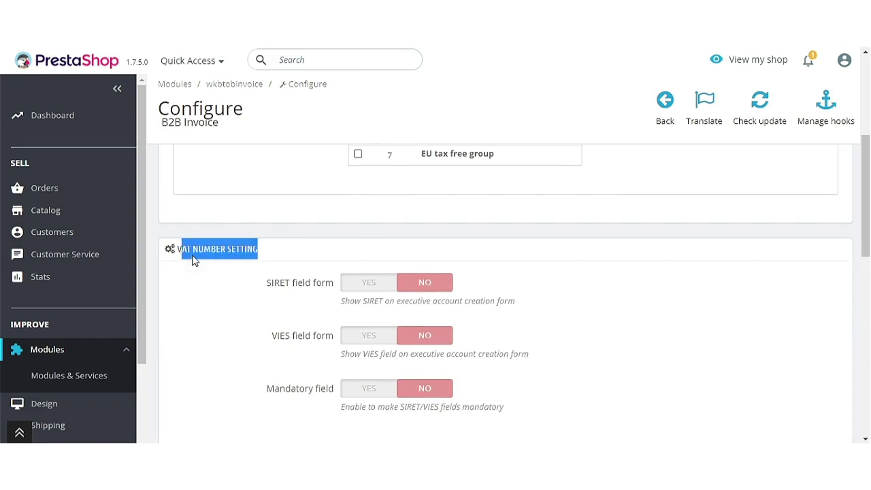
pyautogui.scroll(-4, 193, 256)
pyautogui.moveTo(245, 215); pyautogui.dragTo(183, 215)
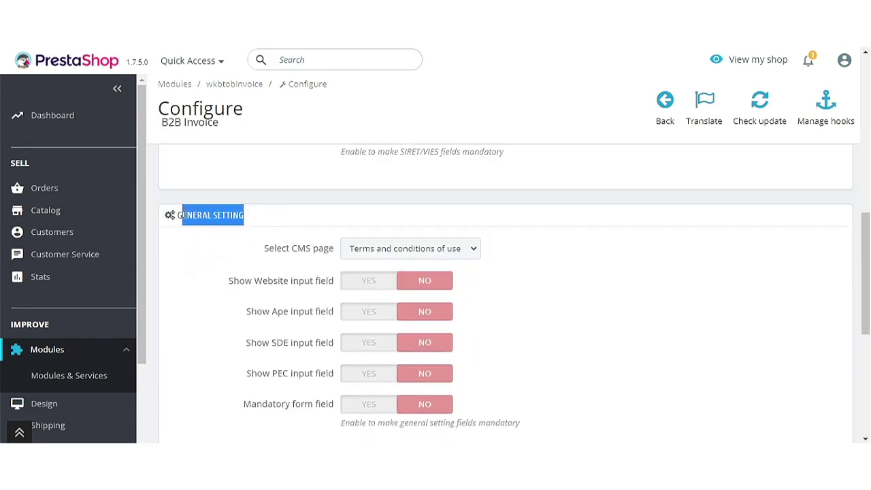
pyautogui.scroll(-4, 186, 220)
pyautogui.moveTo(223, 275); pyautogui.dragTo(172, 275)
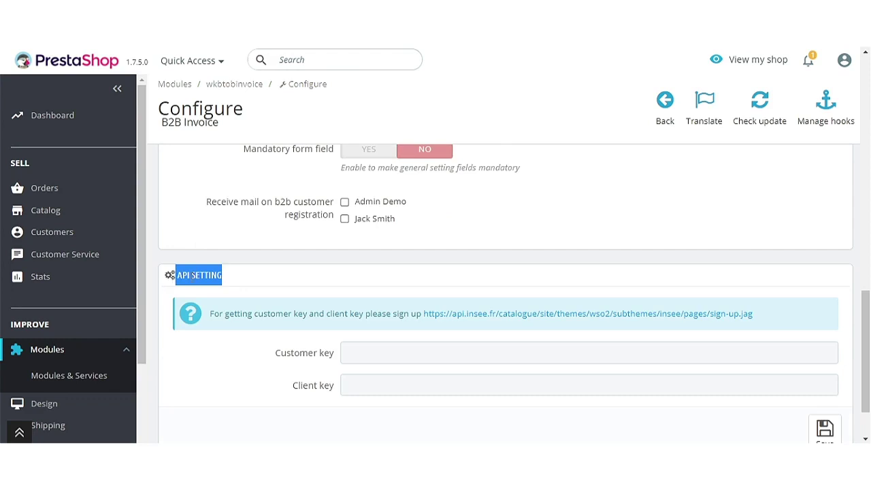
pyautogui.scroll(12, 330, 297)
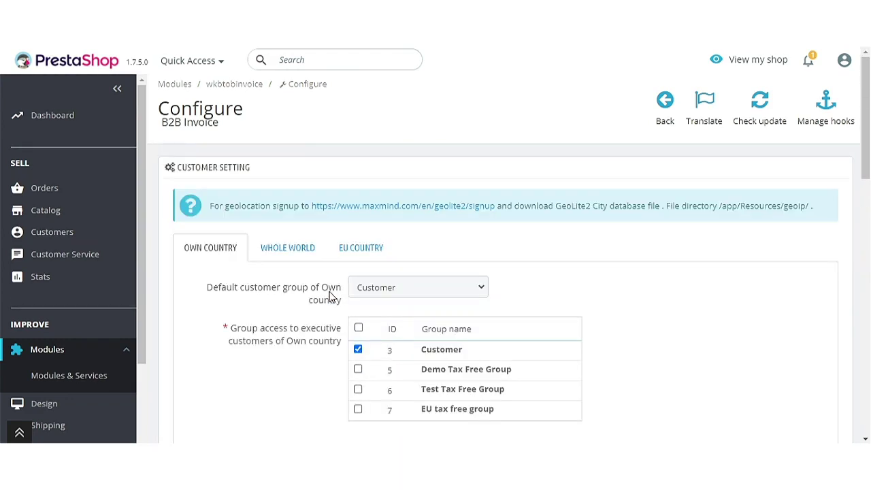
pyautogui.moveTo(268, 169); pyautogui.dragTo(200, 167)
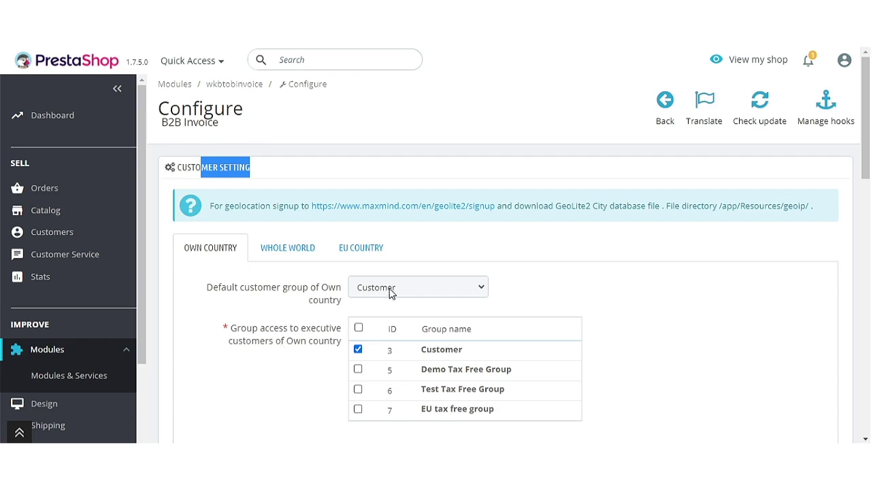
# Make Demo Tax Free Group the own-country default with access, and Test Tax Free Group the whole-world default.
pyautogui.click(398, 317)
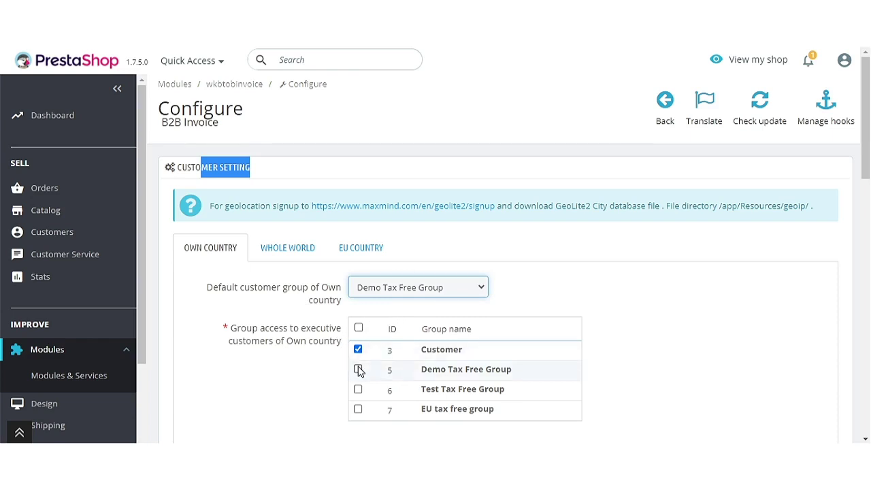
pyautogui.click(358, 370)
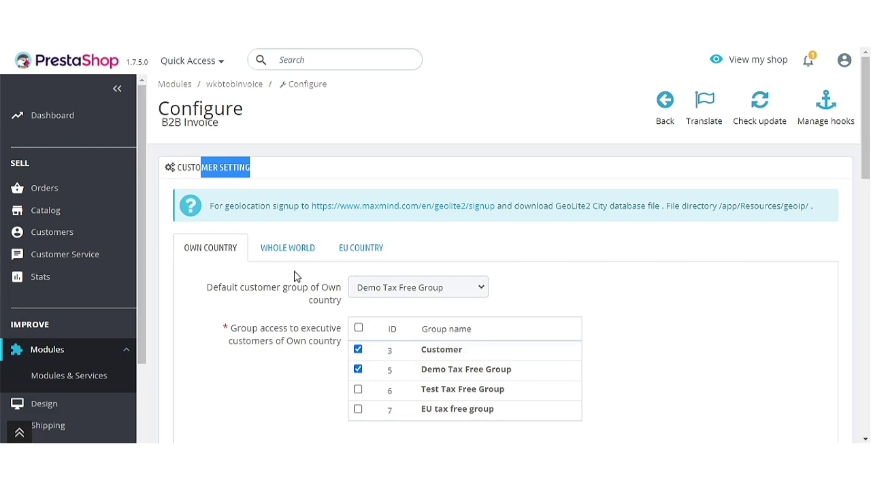
pyautogui.click(289, 249)
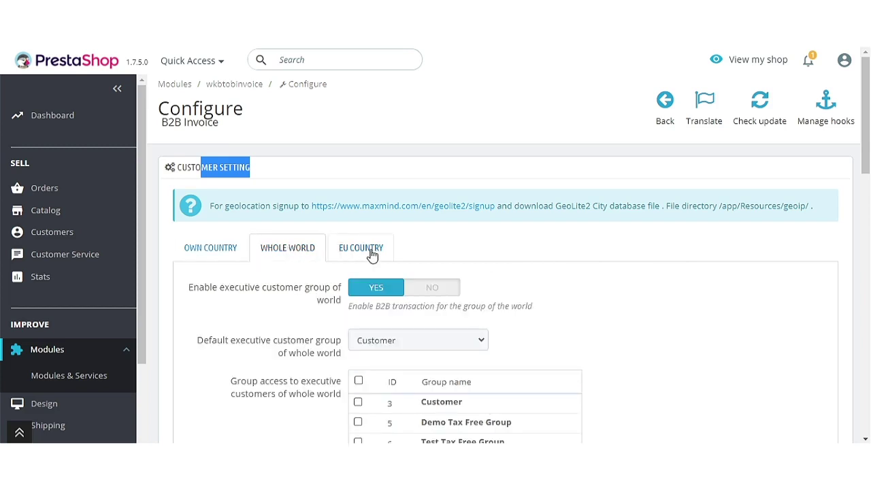
pyautogui.click(370, 253)
pyautogui.click(303, 254)
pyautogui.click(417, 340)
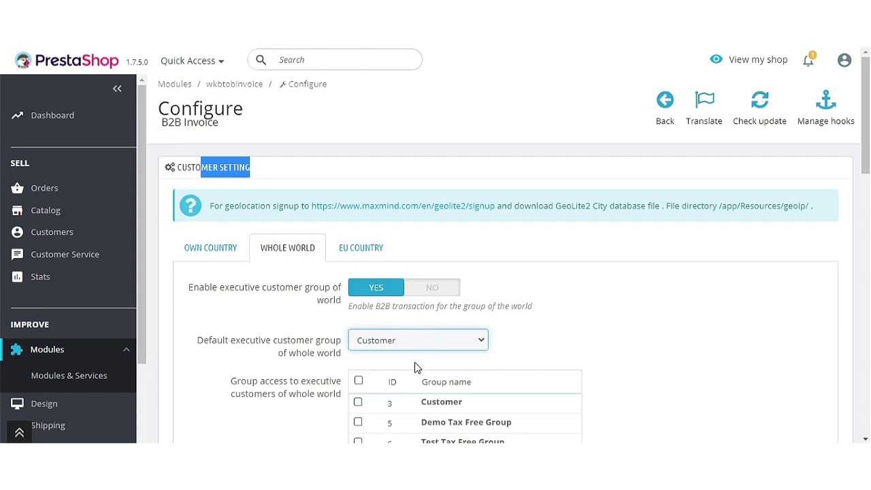
pyautogui.click(417, 380)
# Enable the Europe executive group with EU tax free group as default and granted access.
pyautogui.click(362, 249)
pyautogui.click(360, 306)
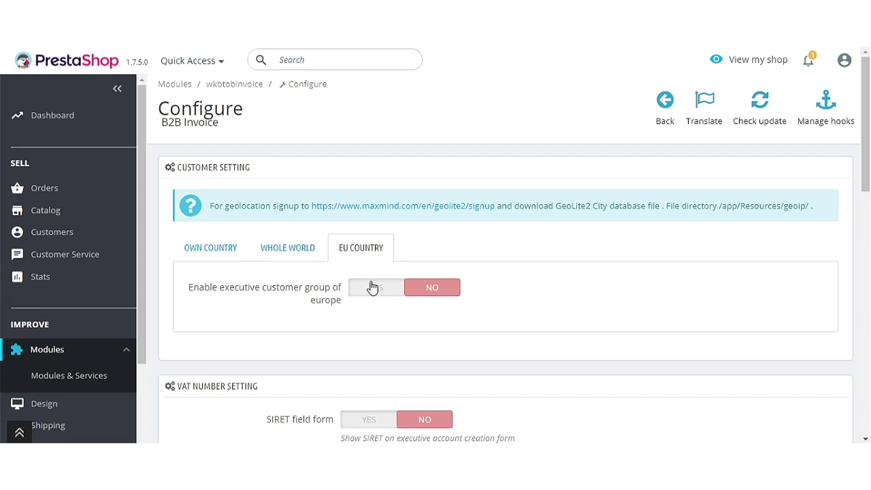
pyautogui.click(373, 288)
pyautogui.click(429, 331)
pyautogui.click(417, 382)
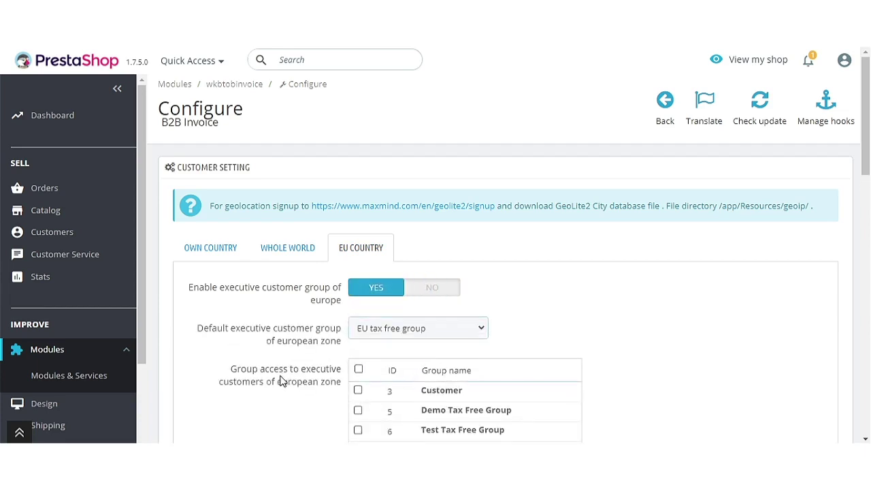
pyautogui.scroll(-1, 282, 379)
pyautogui.click(358, 386)
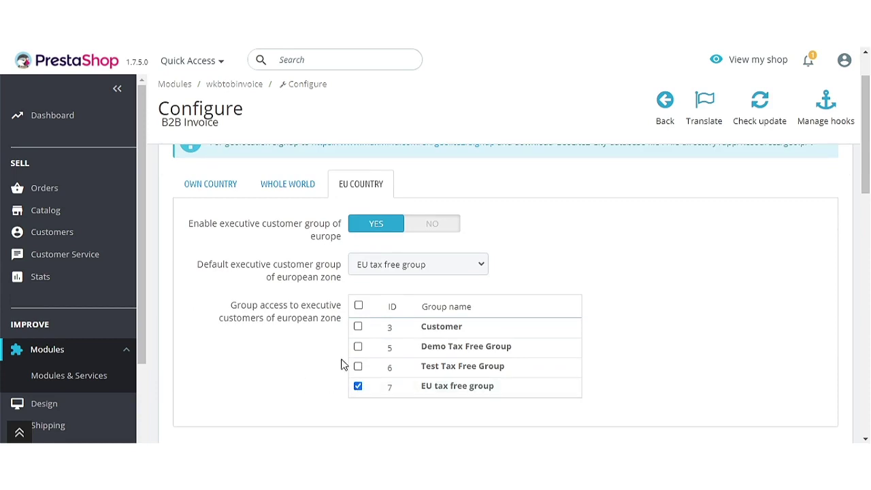
# Grant Test Tax Free Group whole-world executive access.
pyautogui.click(285, 185)
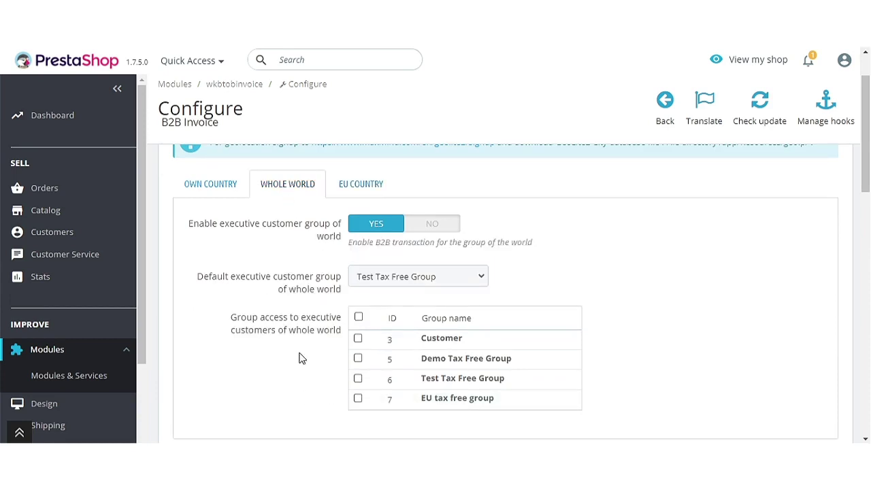
pyautogui.click(357, 378)
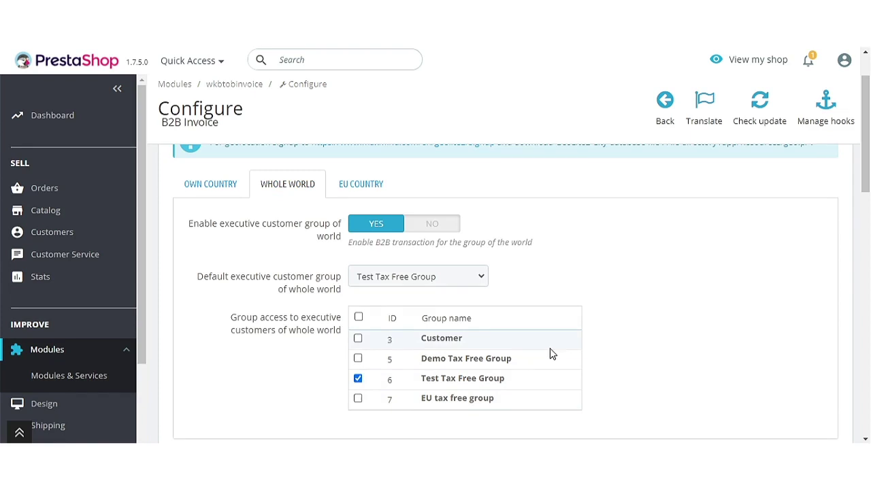
pyautogui.scroll(-4, 551, 354)
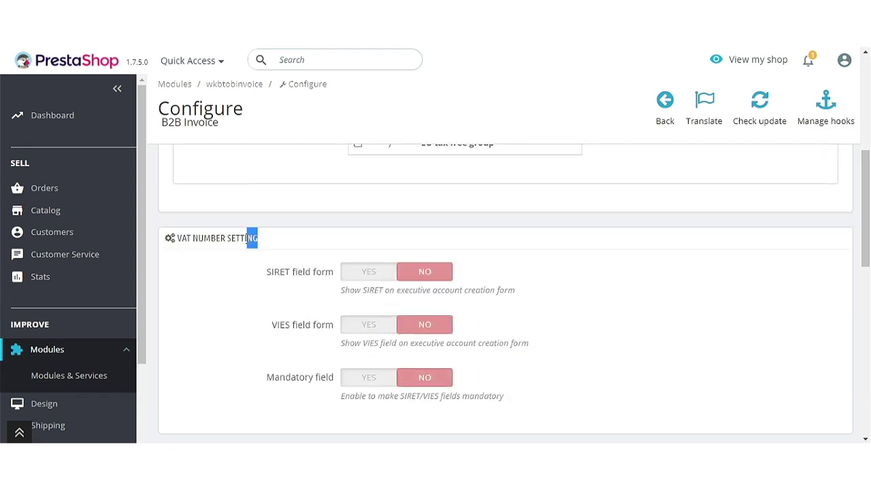
pyautogui.moveTo(250, 238); pyautogui.dragTo(177, 239)
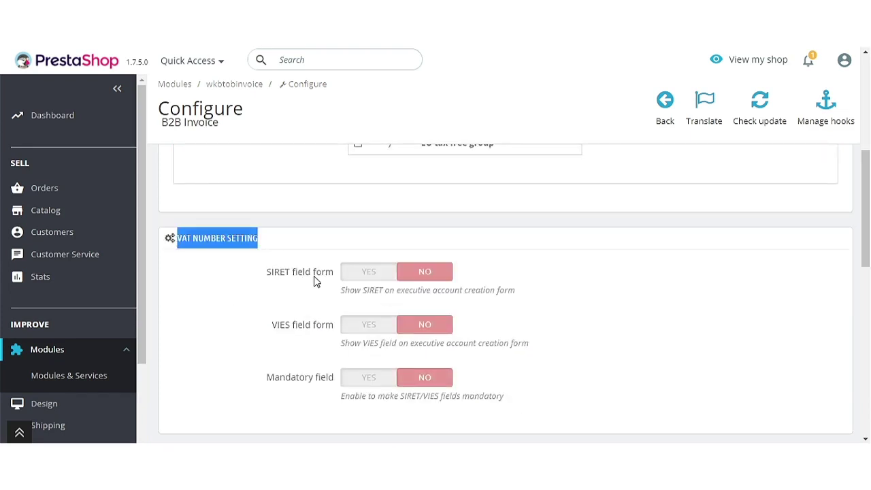
pyautogui.click(357, 279)
pyautogui.click(416, 279)
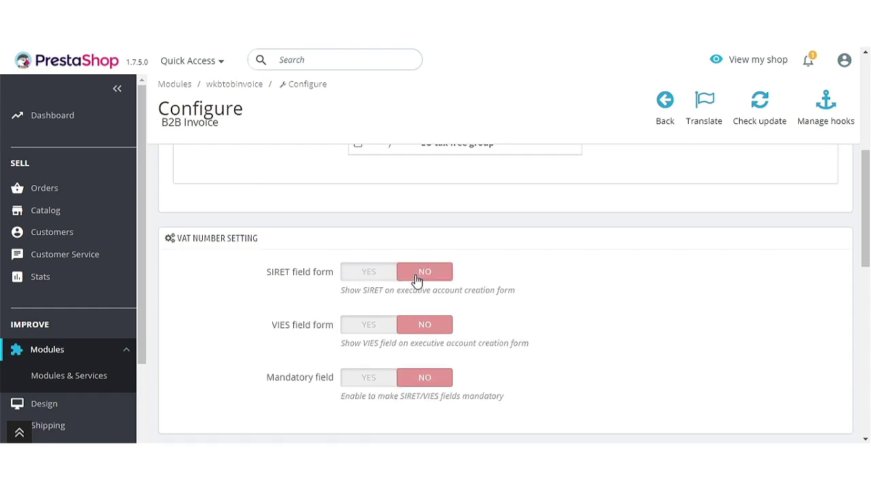
pyautogui.click(376, 275)
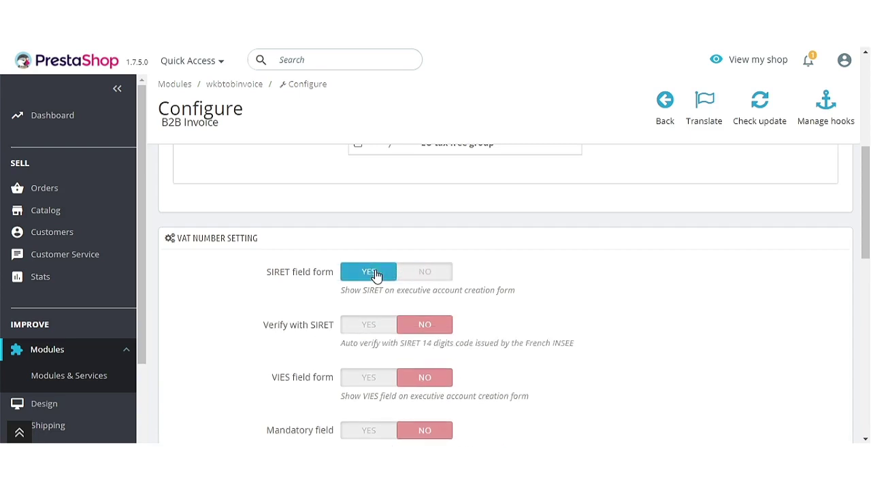
pyautogui.scroll(-1, 277, 289)
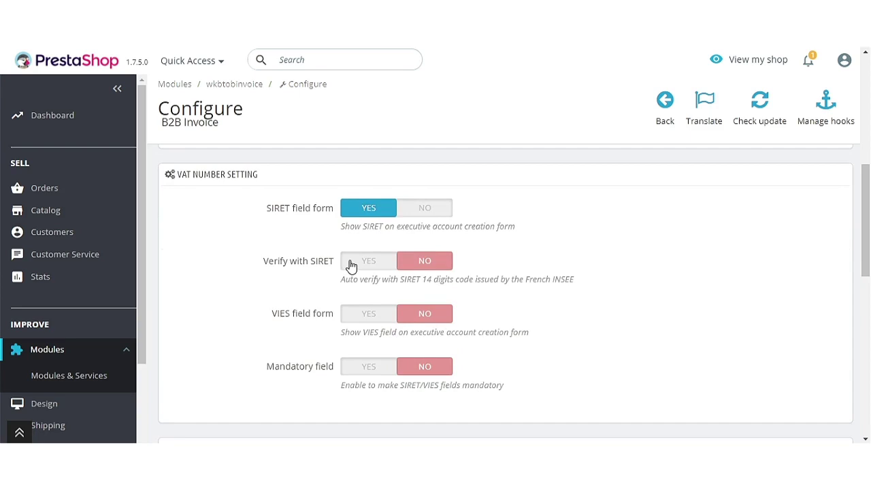
pyautogui.click(351, 265)
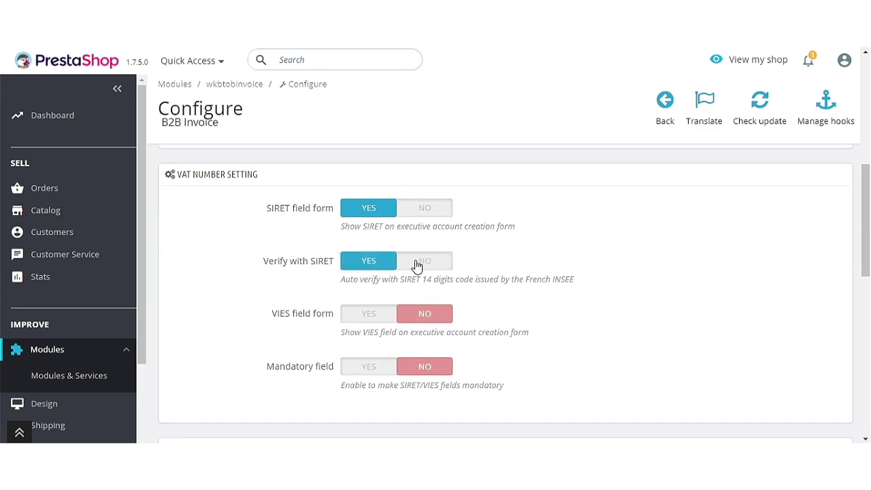
pyautogui.click(421, 265)
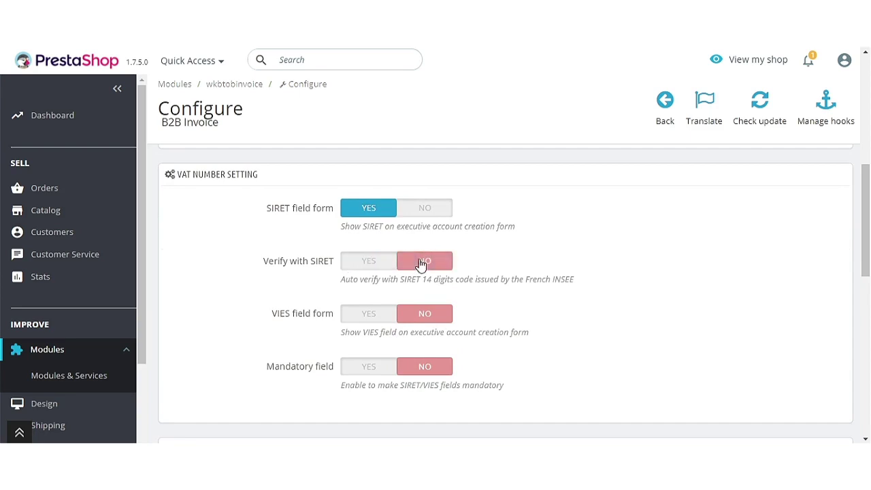
pyautogui.click(369, 265)
# Set VIES field form to YES, leaving VIES/SIRET verification and Mandatory field at NO.
pyautogui.click(368, 318)
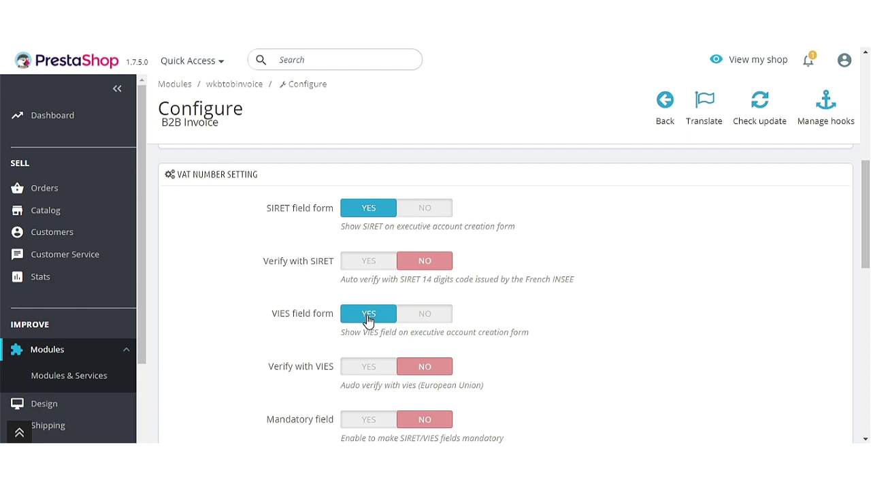
pyautogui.scroll(-1, 368, 319)
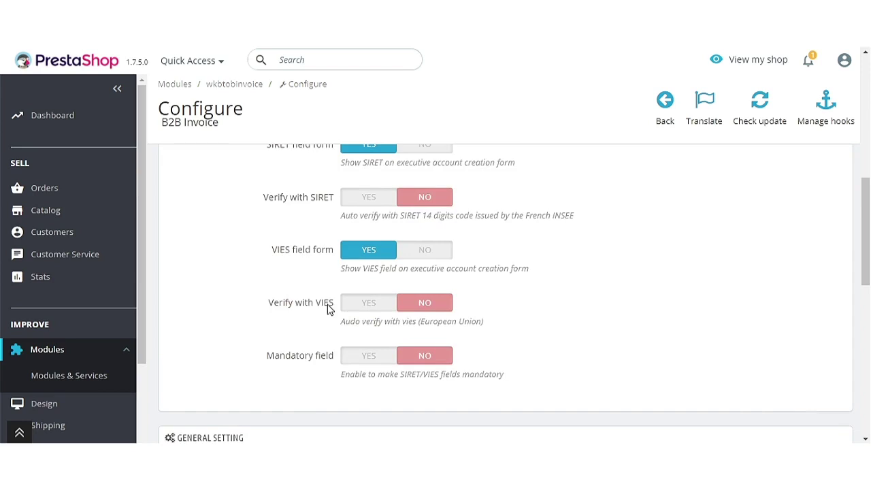
pyautogui.click(351, 307)
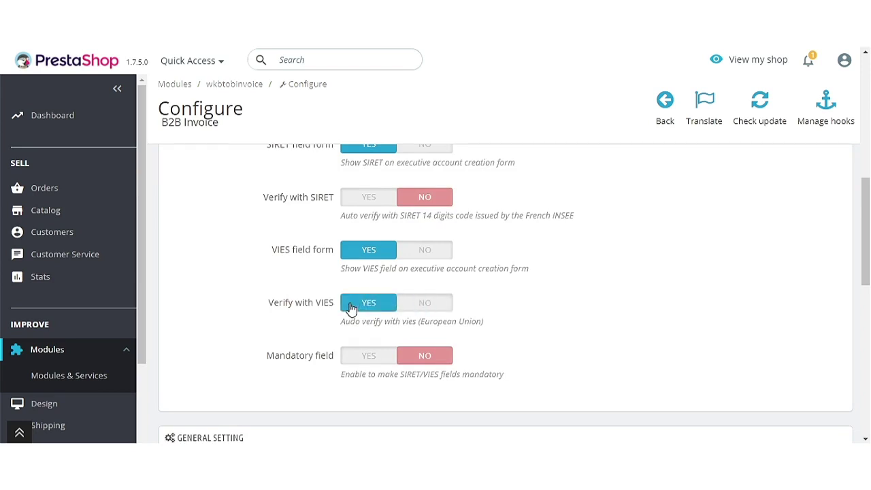
pyautogui.click(438, 310)
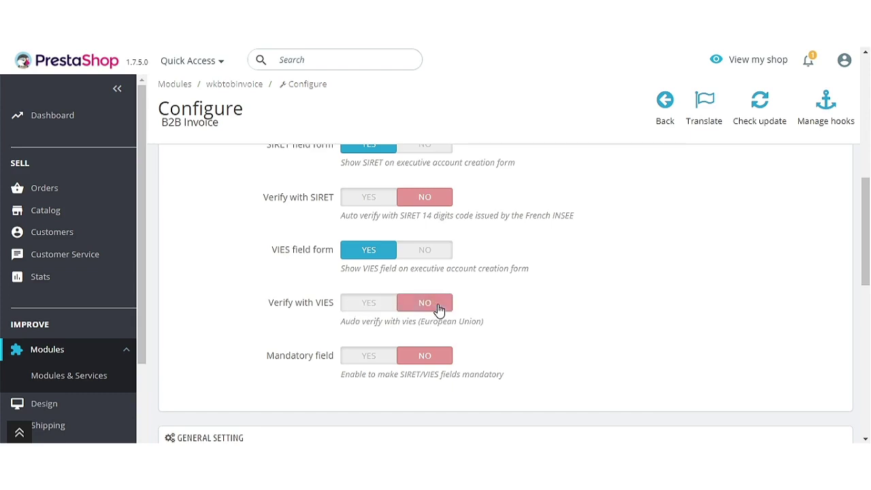
pyautogui.click(374, 360)
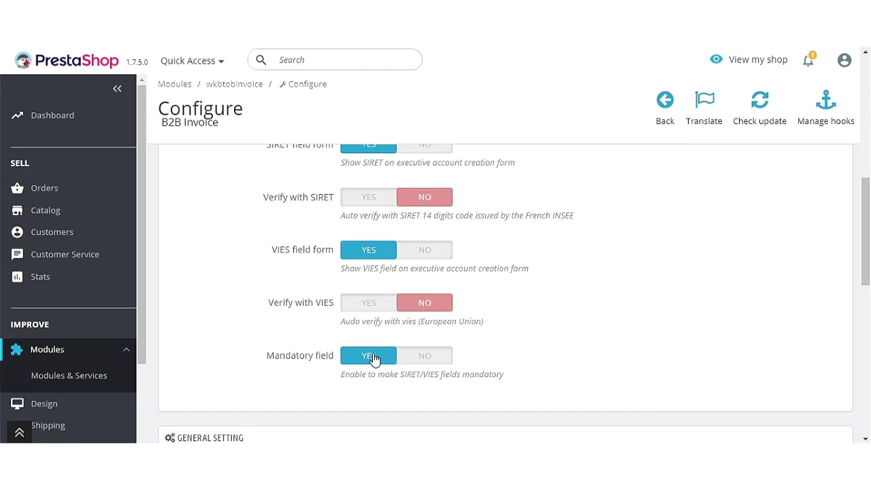
pyautogui.click(370, 306)
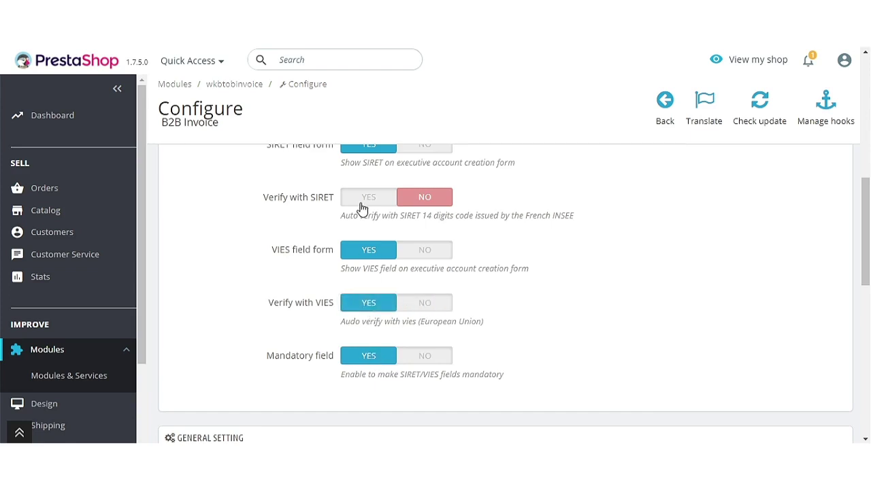
pyautogui.click(362, 204)
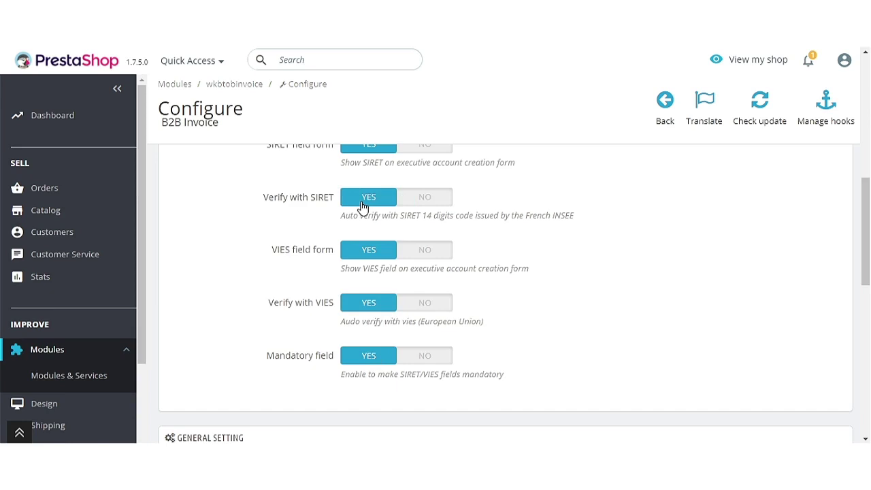
pyautogui.click(425, 355)
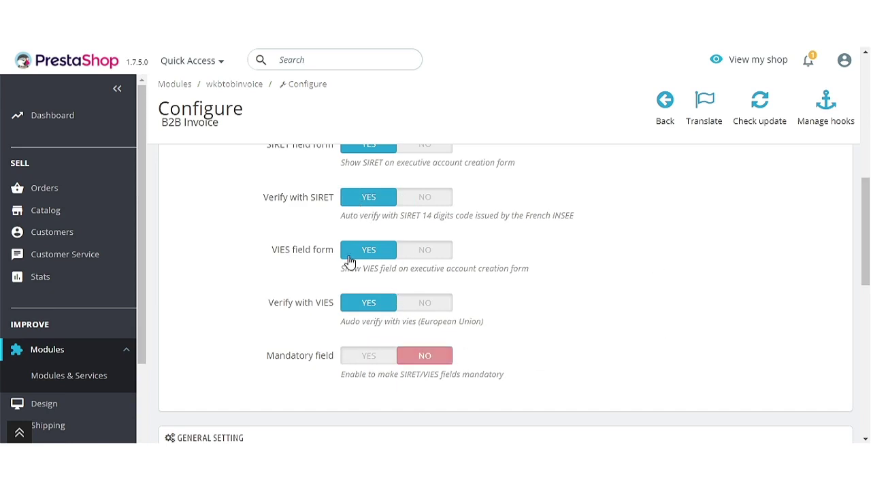
pyautogui.click(433, 204)
pyautogui.click(418, 303)
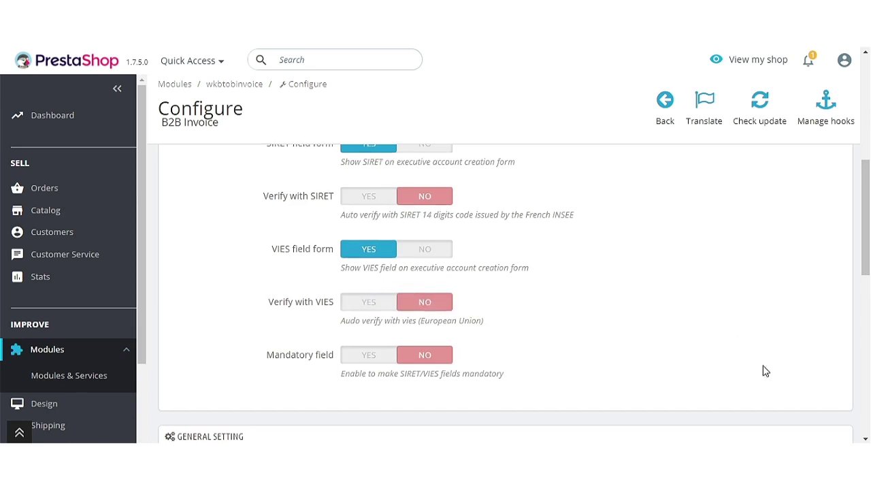
# Set the CMS page to Legal Notice and show the Website, Ape, SDE and PEC fields.
pyautogui.scroll(-3, 506, 344)
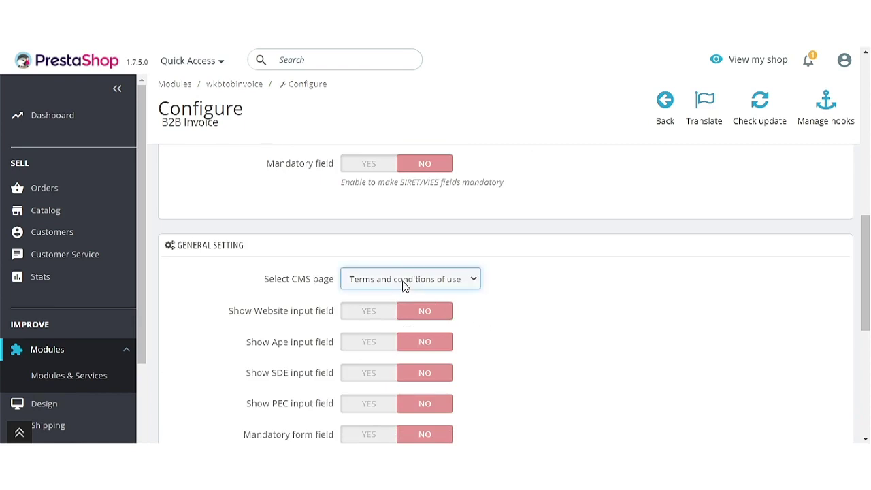
pyautogui.click(408, 313)
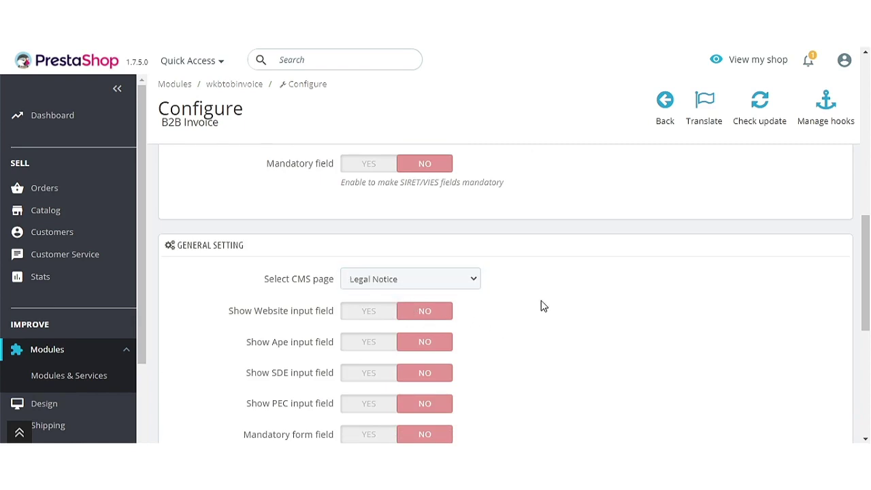
pyautogui.scroll(-1, 541, 306)
pyautogui.click(366, 251)
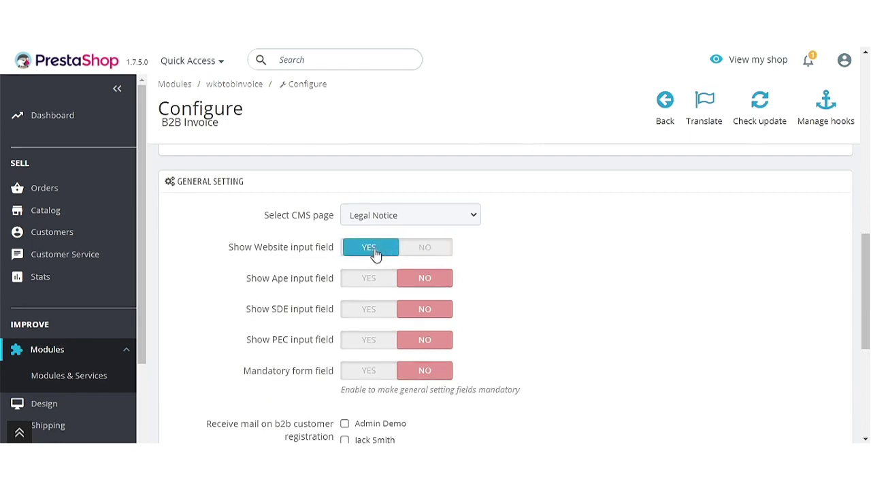
pyautogui.click(376, 286)
pyautogui.click(393, 284)
pyautogui.click(382, 310)
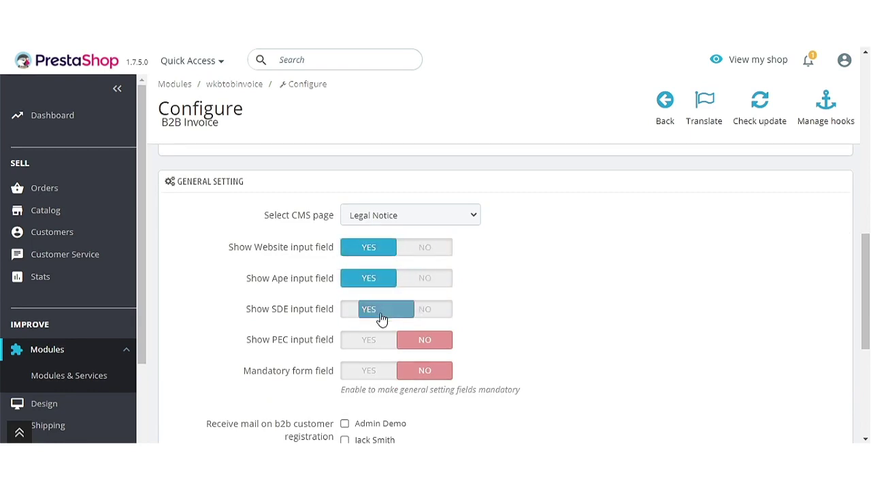
pyautogui.click(380, 342)
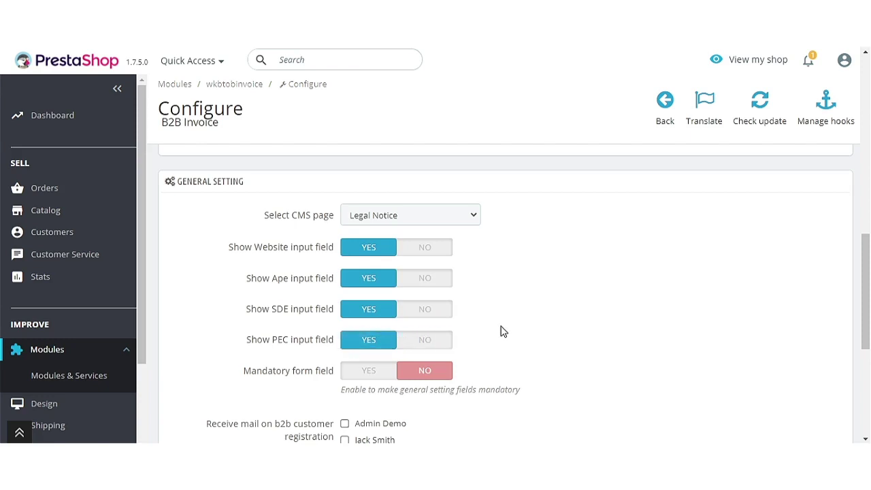
# Make the general setting fields mandatory and notify the first listed employee of B2B registrations.
pyautogui.scroll(-1, 503, 331)
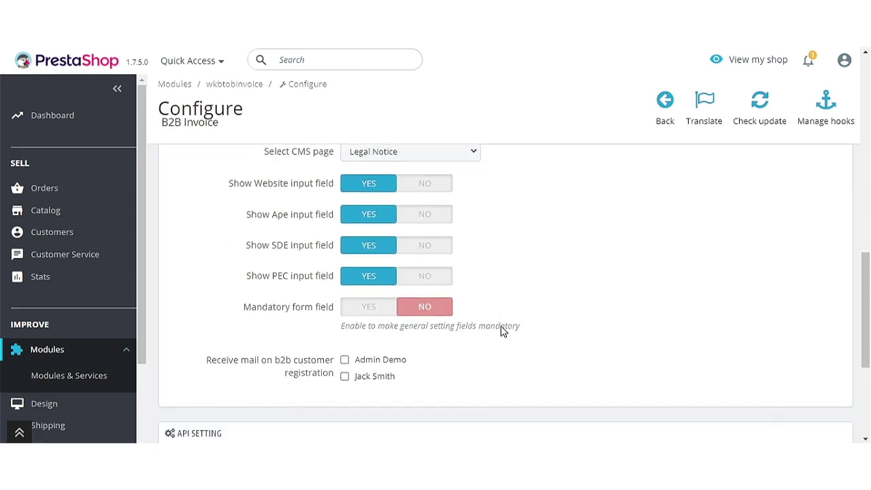
pyautogui.click(366, 308)
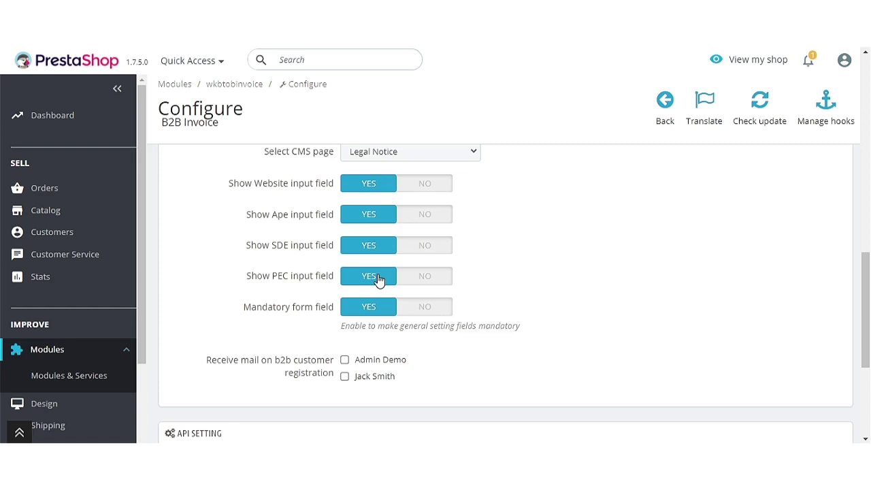
pyautogui.scroll(-1, 525, 276)
pyautogui.click(345, 296)
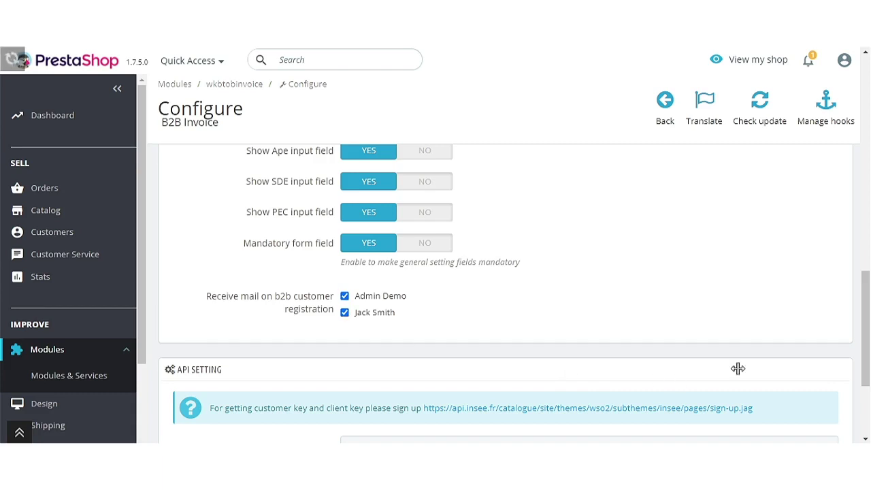
# Switch Mandatory form field back to NO and scroll to the empty API key fields.
pyautogui.click(404, 249)
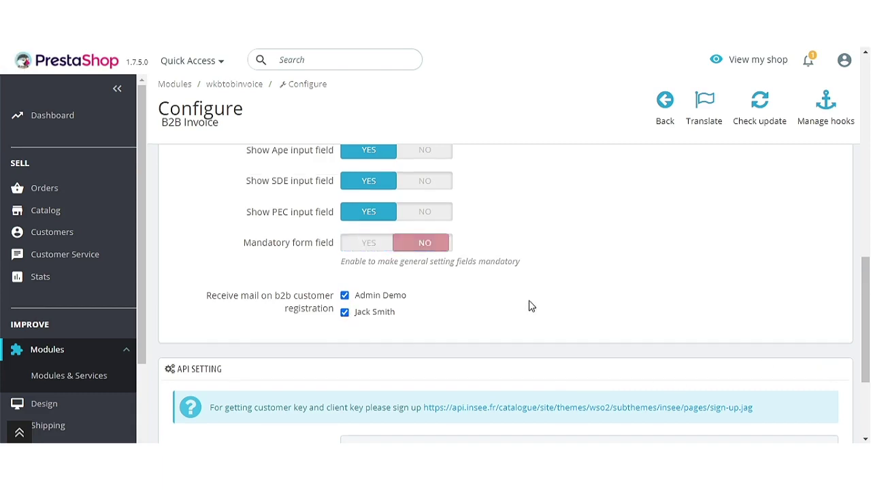
pyautogui.scroll(-3, 517, 303)
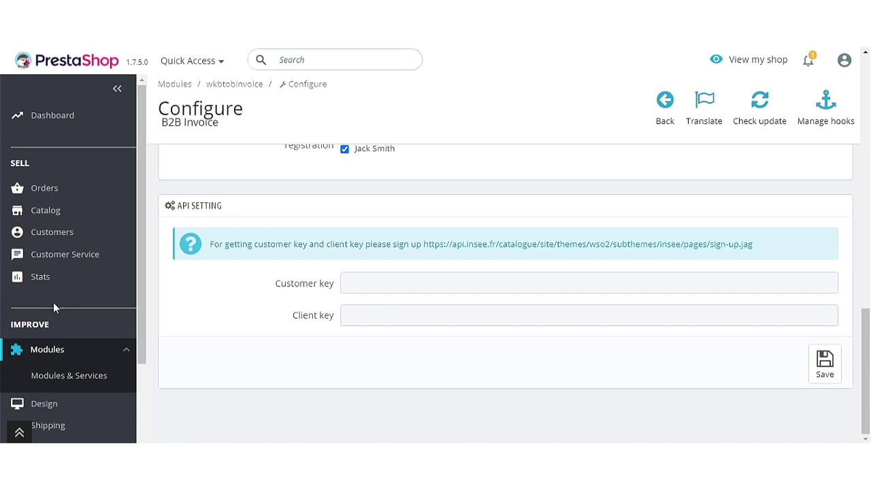
pyautogui.scroll(-3, 55, 306)
pyautogui.moveTo(125, 332)
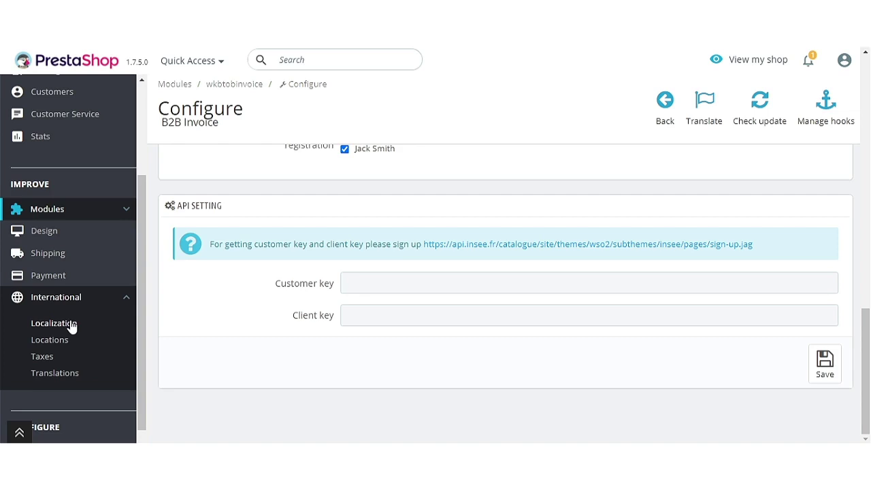
# Set Geolocation by IP address to YES in International > Localization's Geolocation settings.
pyautogui.click(72, 325)
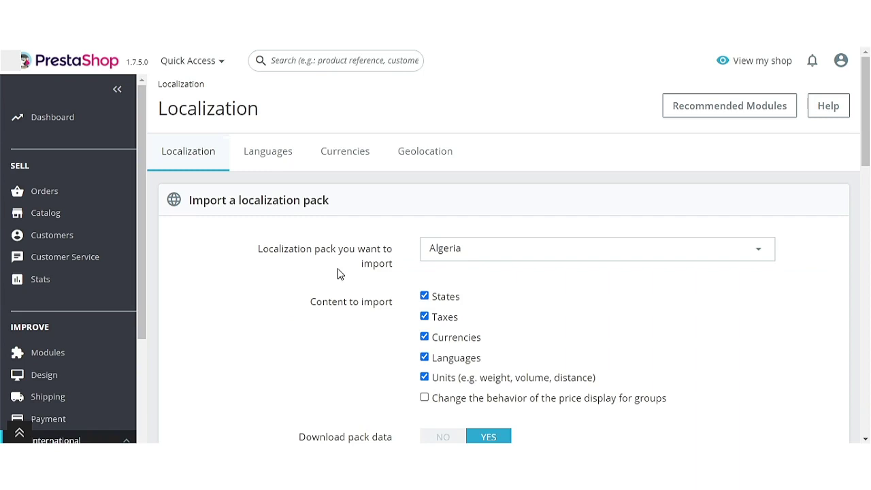
pyautogui.click(424, 151)
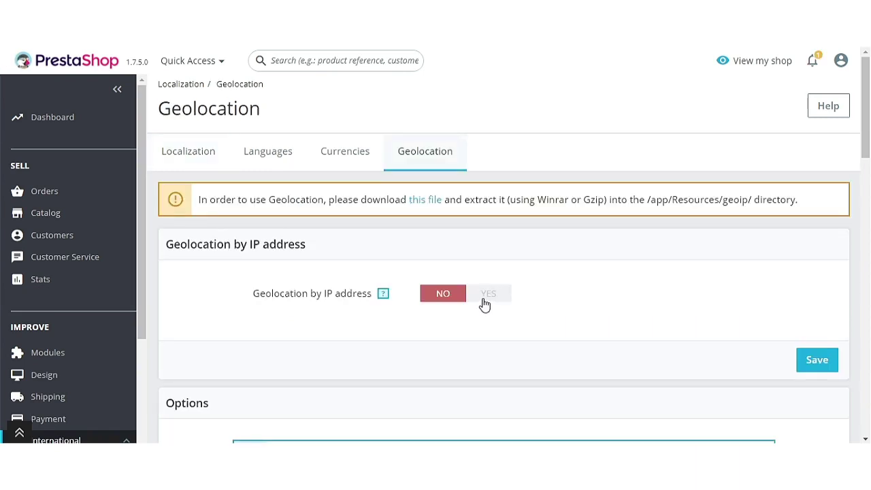
pyautogui.click(484, 299)
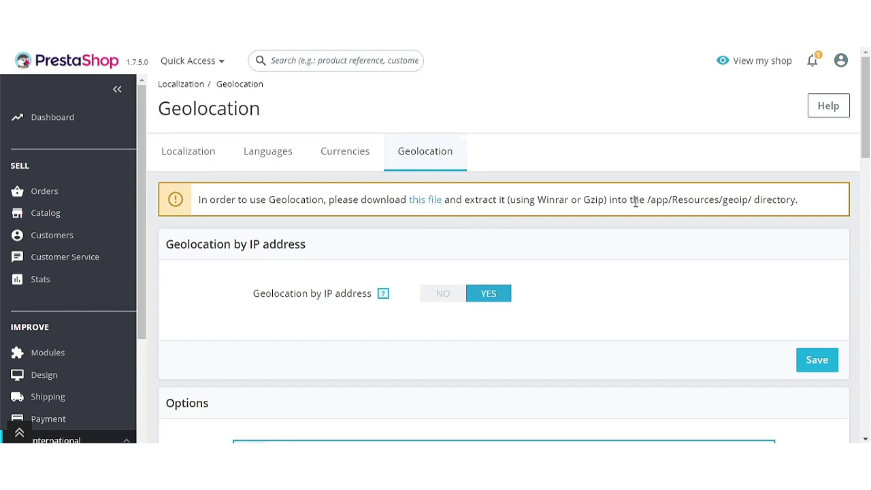
pyautogui.moveTo(650, 199); pyautogui.dragTo(747, 196)
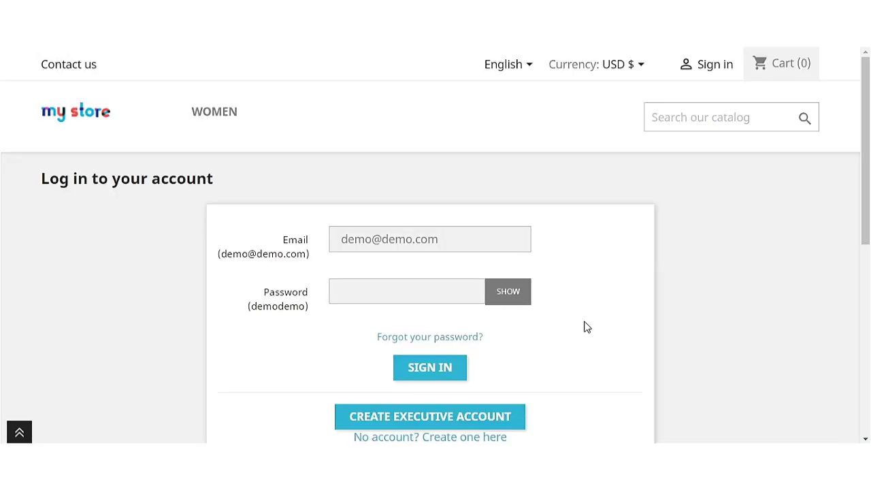
pyautogui.scroll(-1, 585, 327)
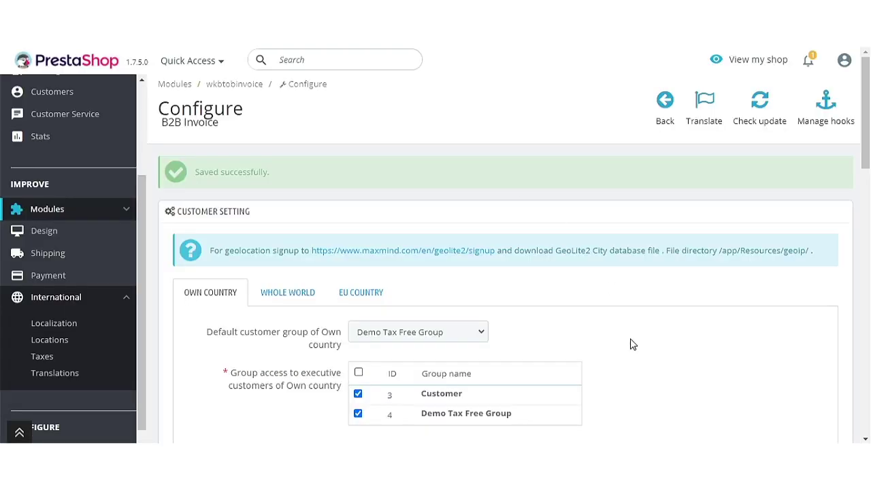
# Scroll the Terms and conditions of use page down to the CREATE EXECUTIVE ACCOUNT button.
pyautogui.scroll(-15, 630, 344)
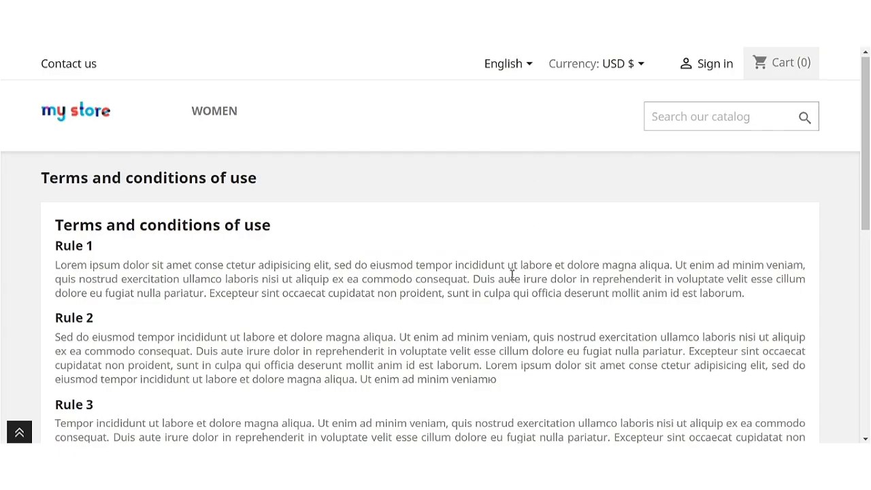
pyautogui.scroll(-3, 511, 276)
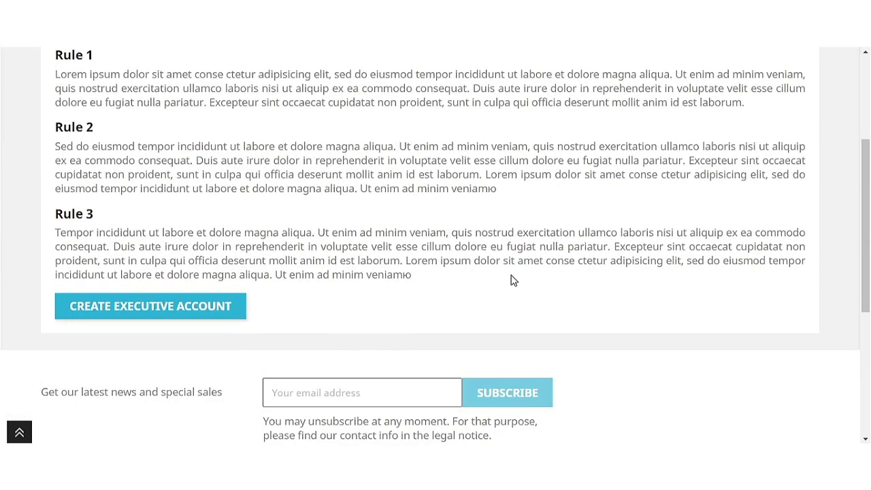
# Open the Create Executive Account form and scroll through its fields.
pyautogui.click(145, 312)
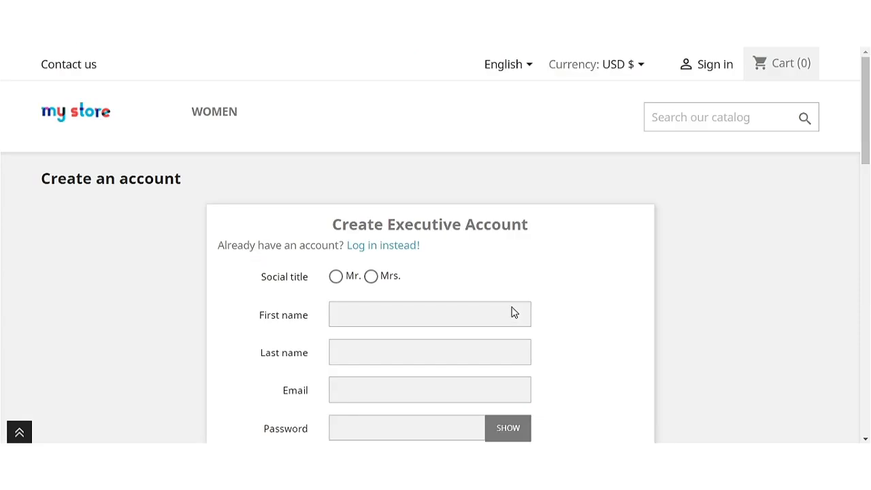
pyautogui.scroll(-2, 514, 313)
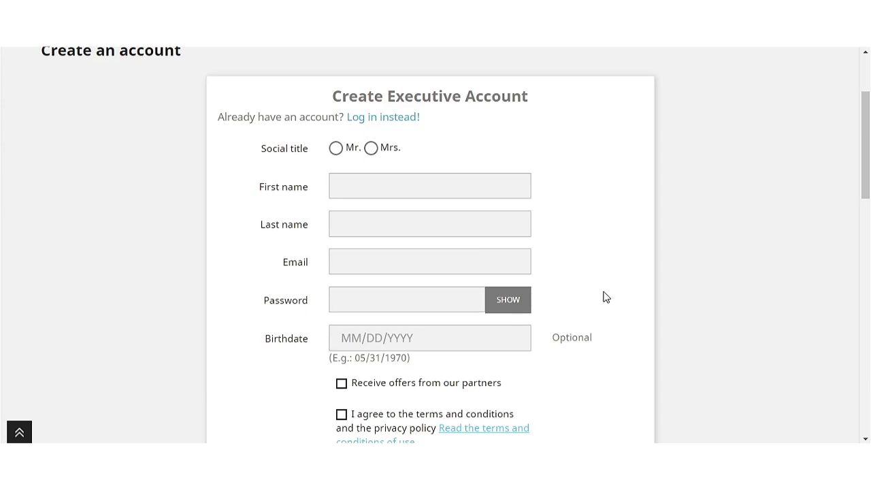
pyautogui.scroll(-6, 606, 296)
pyautogui.scroll(4, 606, 297)
pyautogui.scroll(2, 606, 297)
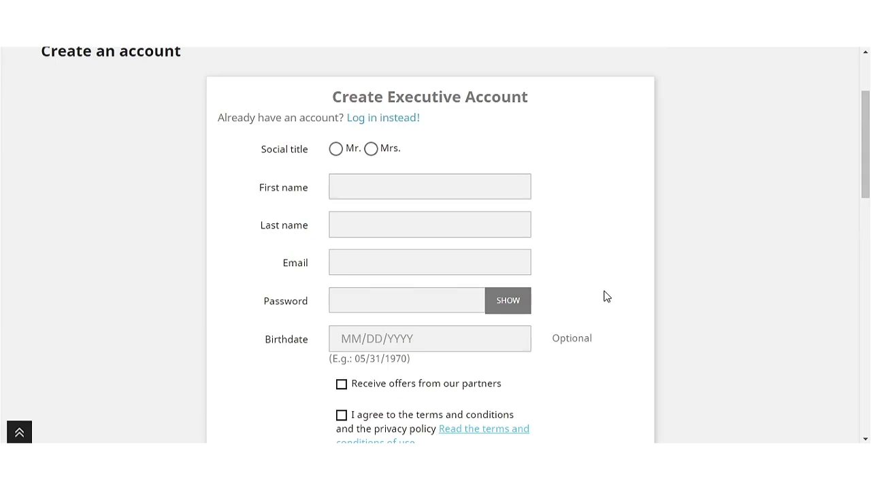
pyautogui.scroll(2, 606, 297)
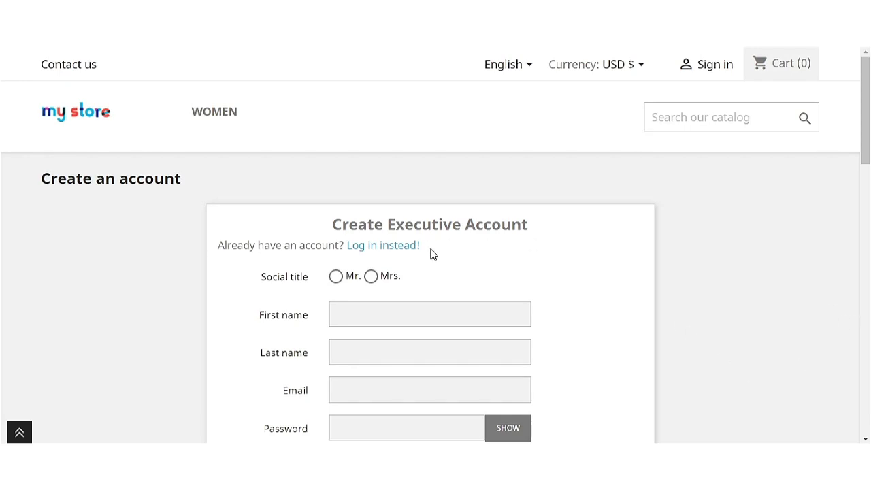
pyautogui.scroll(-8, 429, 254)
# Highlight the optional SIRET No and Website address fields on the registration form.
pyautogui.moveTo(317, 247); pyautogui.dragTo(252, 251)
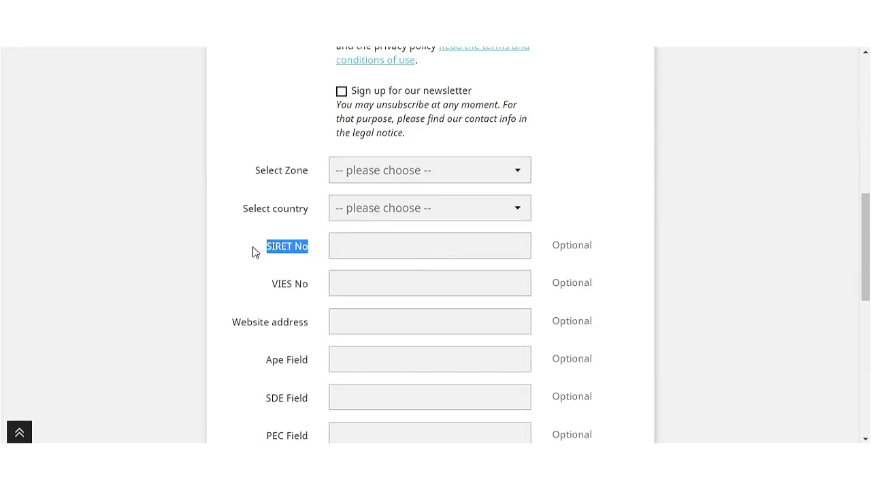
pyautogui.scroll(-2, 252, 252)
pyautogui.moveTo(309, 202); pyautogui.dragTo(239, 197)
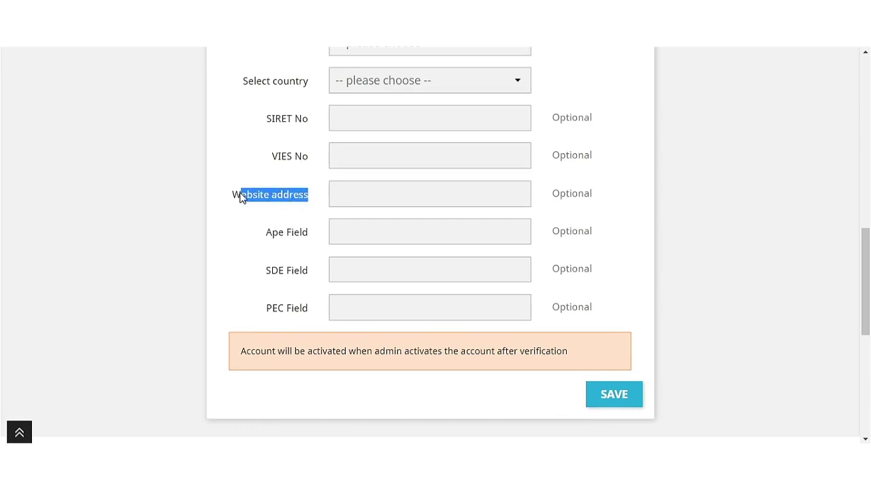
pyautogui.click(690, 256)
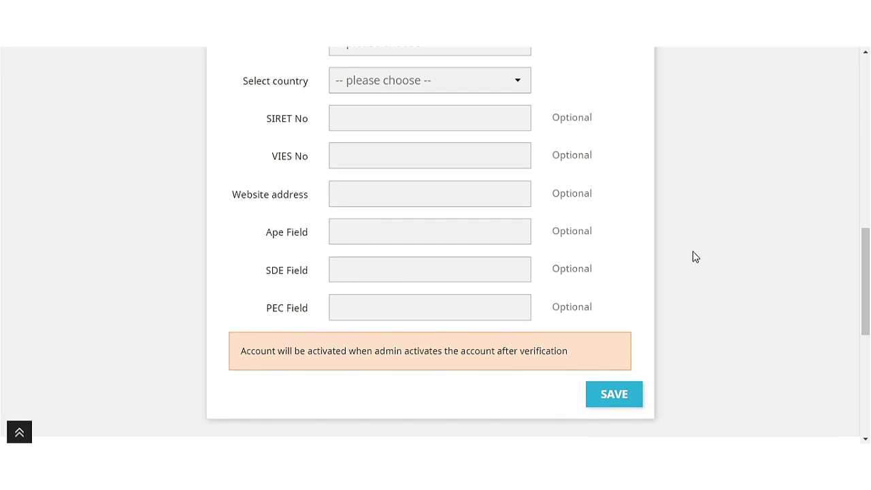
pyautogui.moveTo(593, 118); pyautogui.dragTo(552, 127)
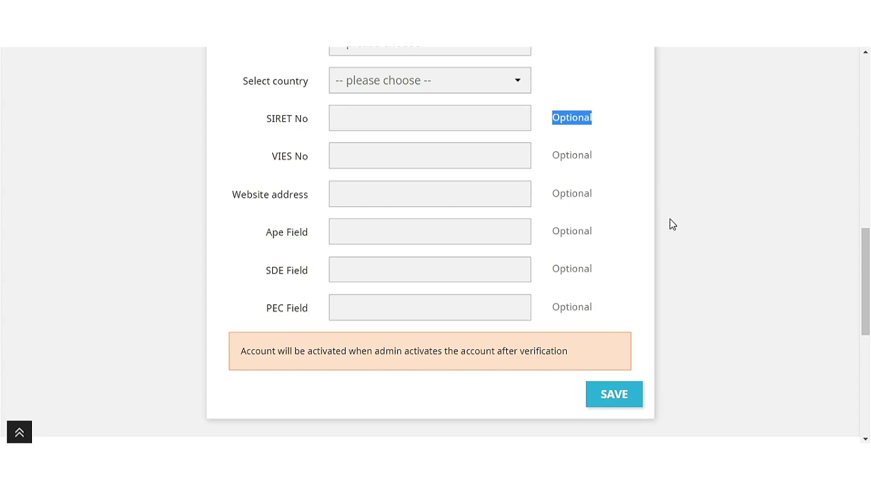
pyautogui.moveTo(592, 194); pyautogui.dragTo(569, 195)
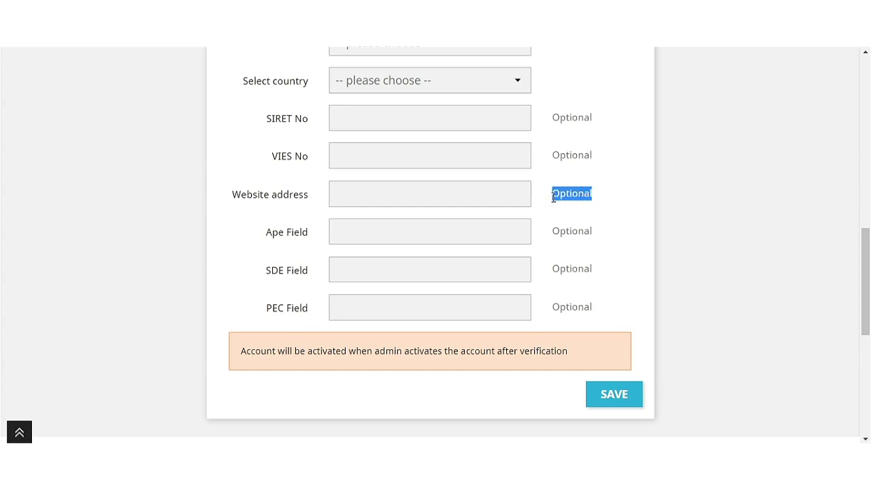
pyautogui.scroll(5, 551, 200)
pyautogui.scroll(1, 552, 202)
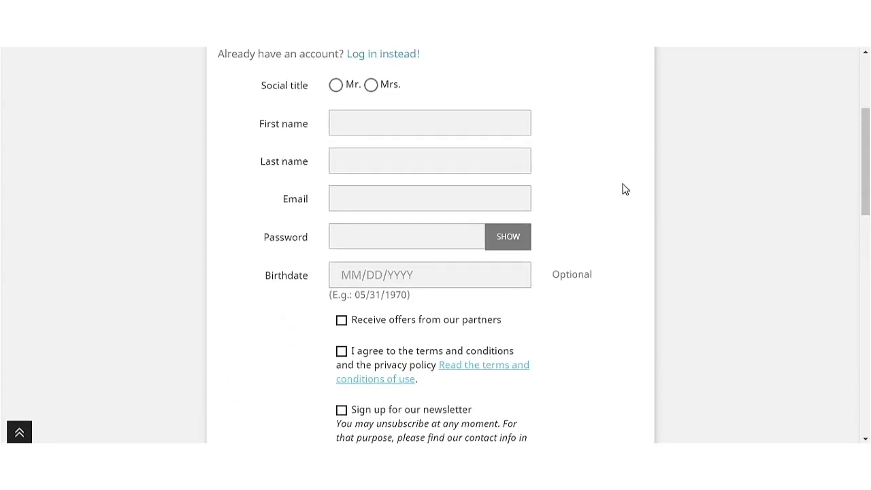
# Enter the executive's first and last name, e-mail address and account password.
pyautogui.click(376, 123)
pyautogui.write('Peter')
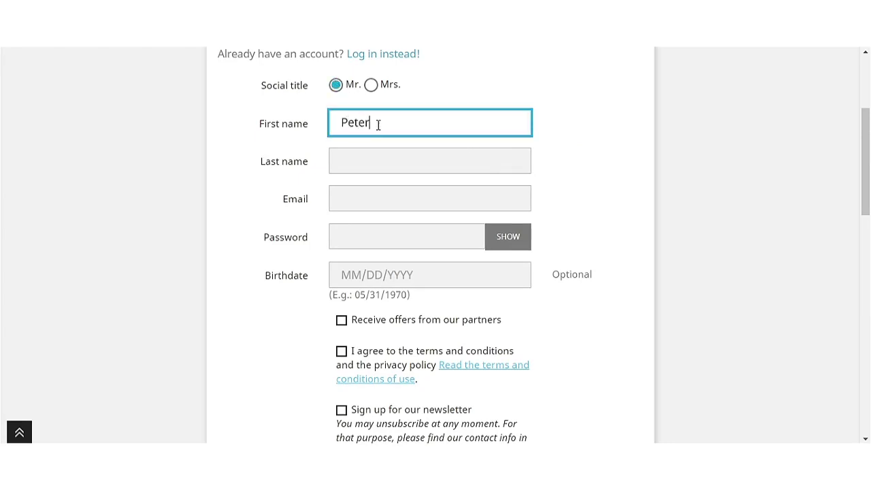
pyautogui.press('Tab')
pyautogui.write('Doe')
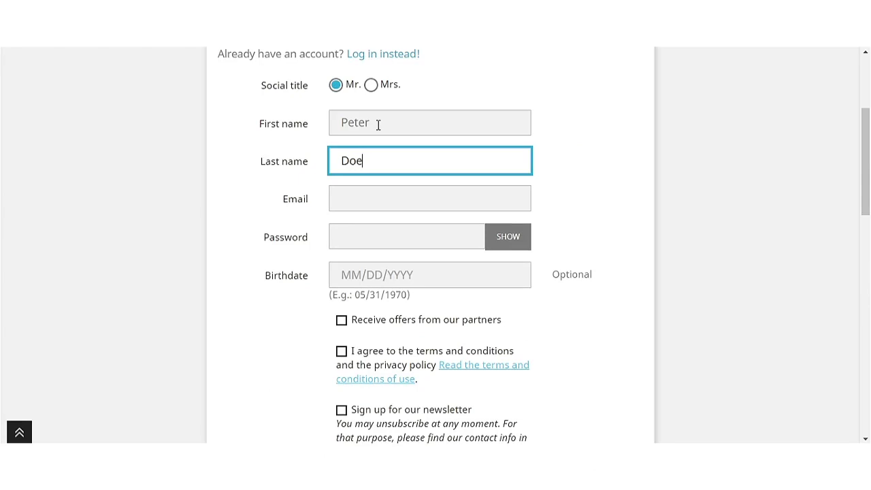
pyautogui.press('Tab')
pyautogui.write('peter')
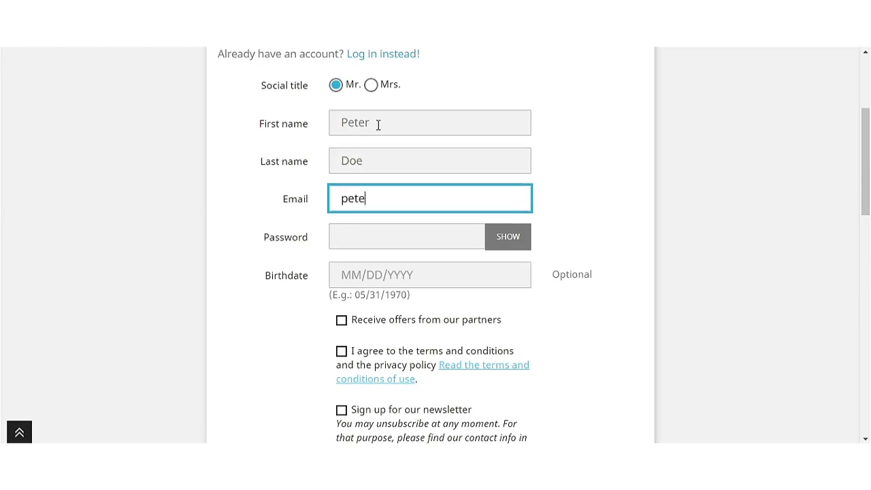
pyautogui.click(386, 229)
pyautogui.click(385, 229)
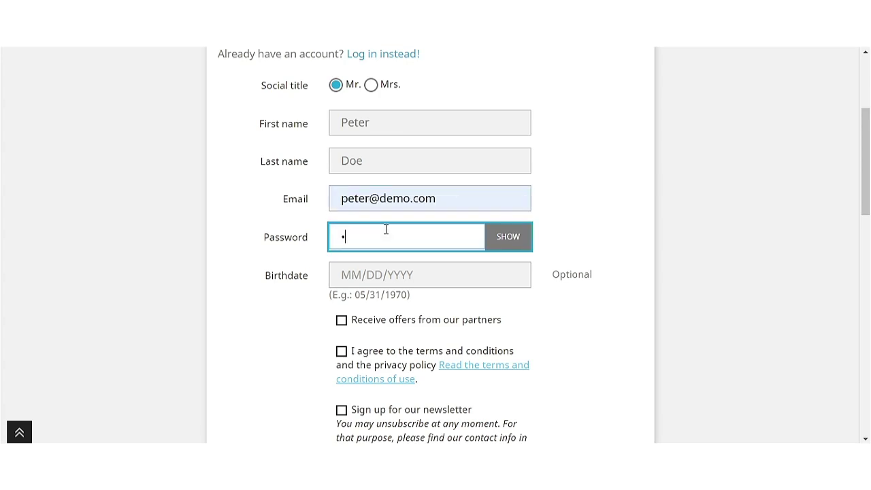
# Accept the terms and conditions on the registration form.
pyautogui.scroll(-1, 385, 229)
pyautogui.click(341, 291)
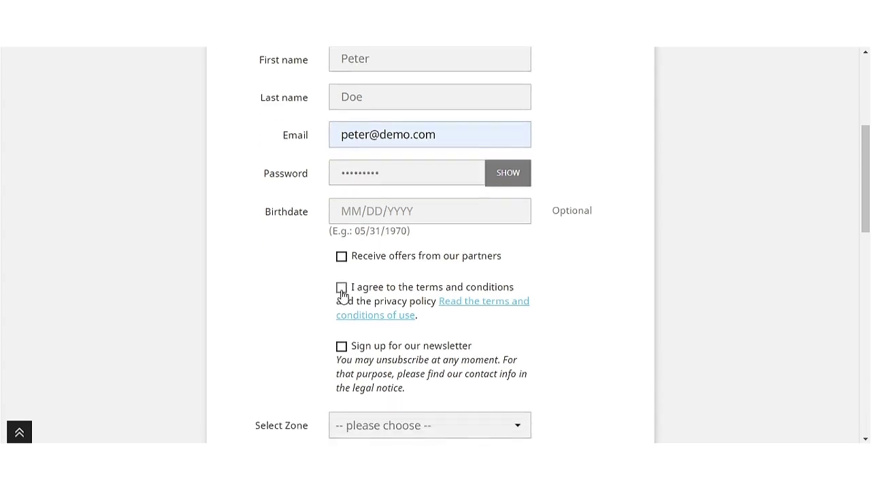
pyautogui.click(341, 288)
pyautogui.scroll(-3, 338, 298)
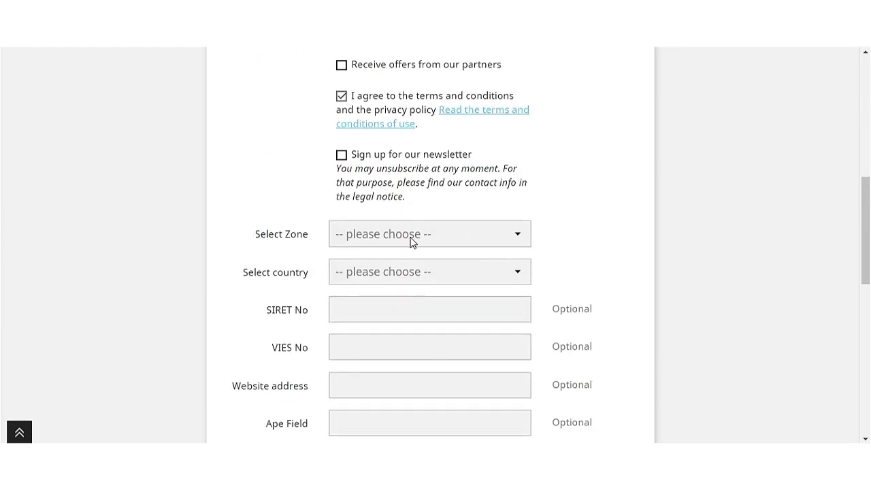
# Choose zone North America and country United States, then submit the registration.
pyautogui.click(412, 240)
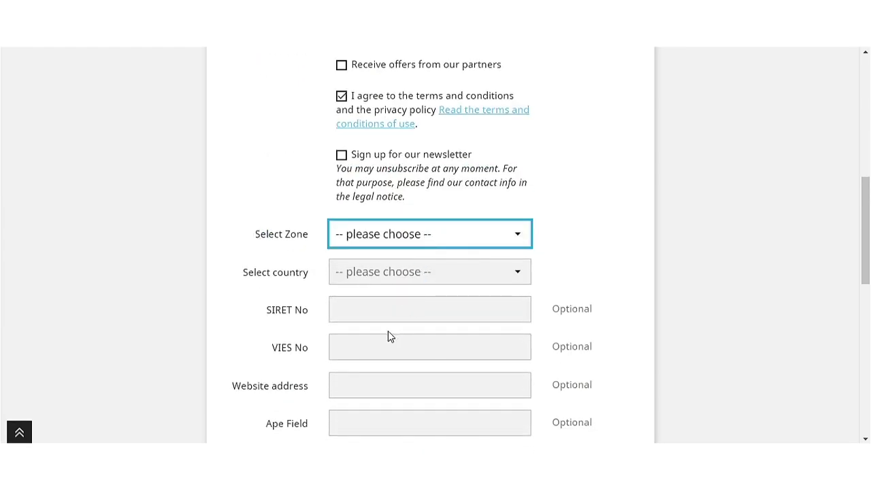
pyautogui.press('n')
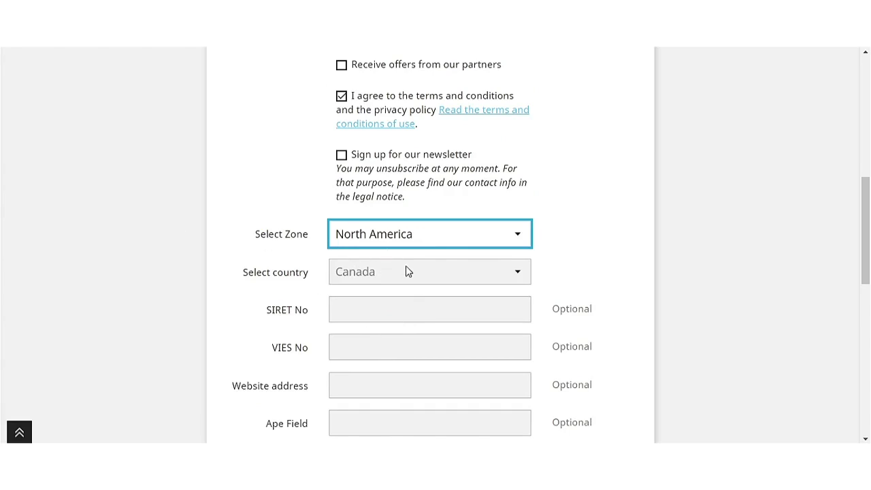
pyautogui.click(406, 272)
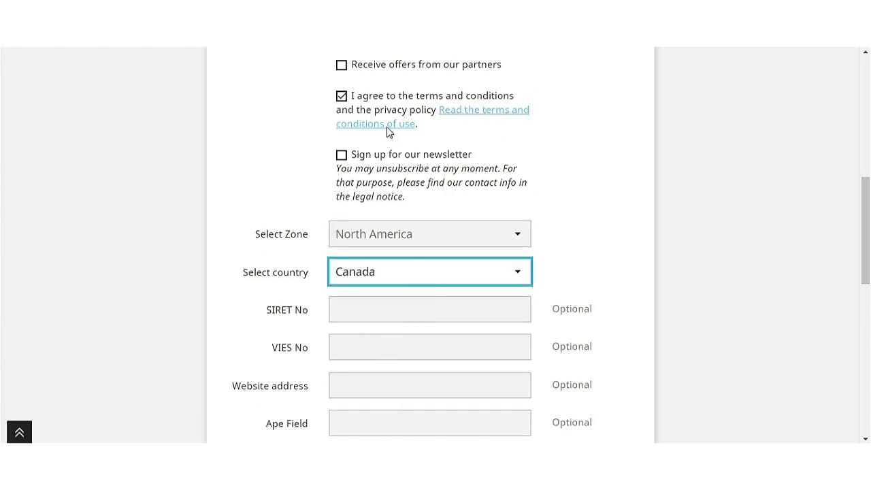
pyautogui.press('u')
pyautogui.click(646, 257)
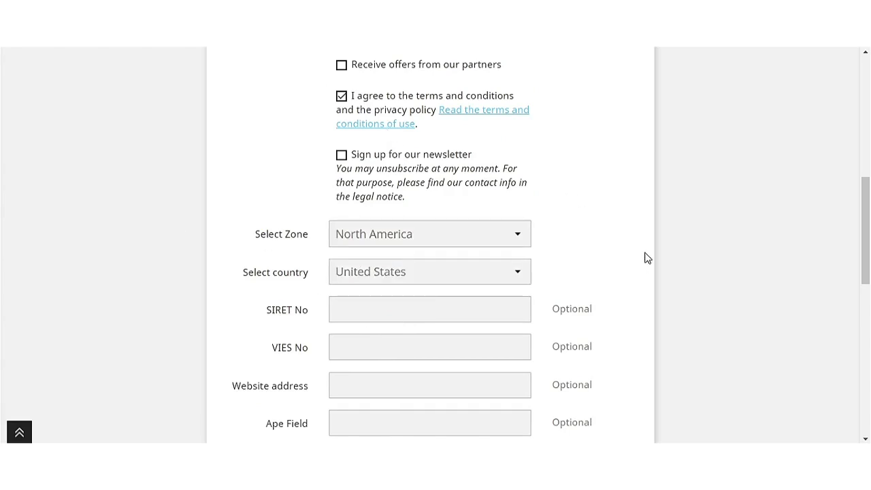
pyautogui.scroll(-3, 646, 257)
pyautogui.click(608, 334)
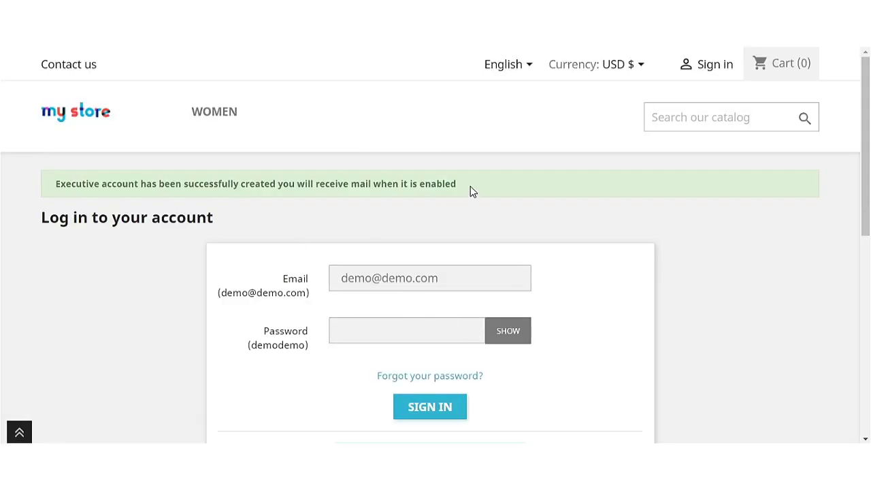
# Highlight the account-created confirmation, then go back to the admin's B2B Invoice Configure page.
pyautogui.moveTo(470, 186); pyautogui.dragTo(59, 186)
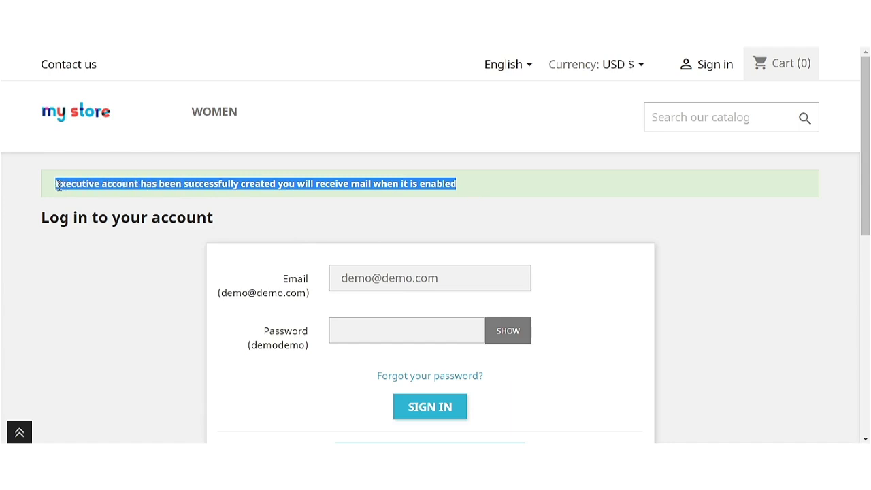
pyautogui.click(10, 312)
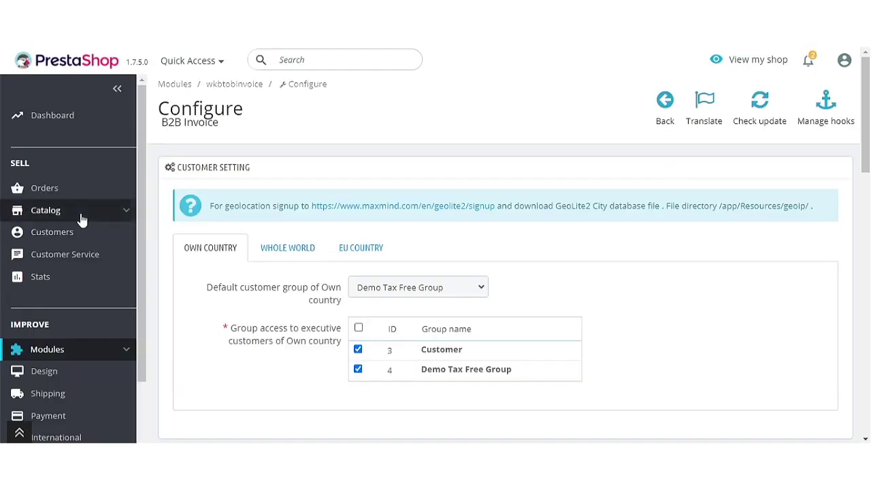
pyautogui.moveTo(72, 216)
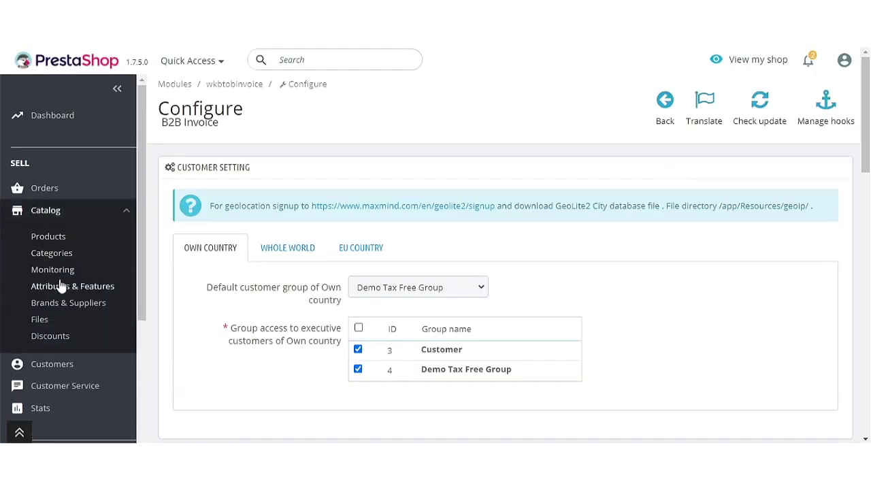
# Open Customers > Executive customer and highlight its title to check the new inactive account.
pyautogui.moveTo(85, 232)
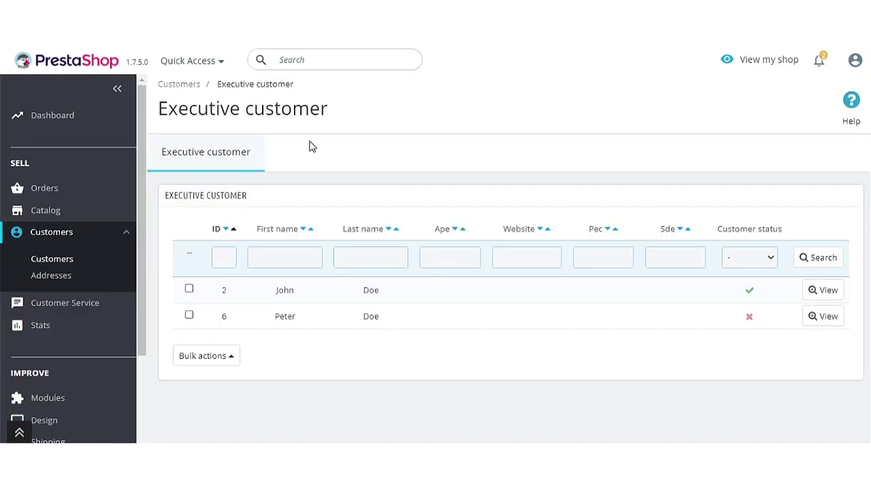
pyautogui.moveTo(327, 113); pyautogui.dragTo(159, 113)
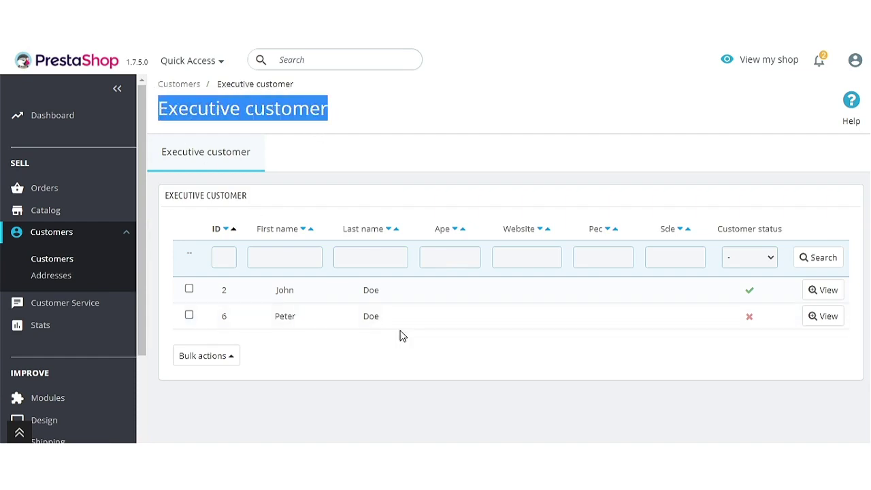
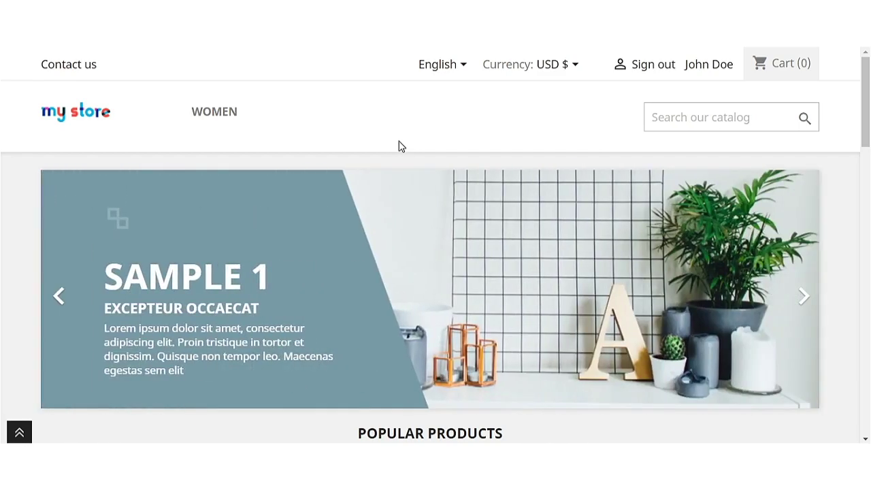
# Add an orange size S Faded Short Sleeves T-shirt to the cart and review the $16.51 cart total.
pyautogui.scroll(-5, 400, 145)
pyautogui.moveTo(185, 161)
pyautogui.click(188, 161)
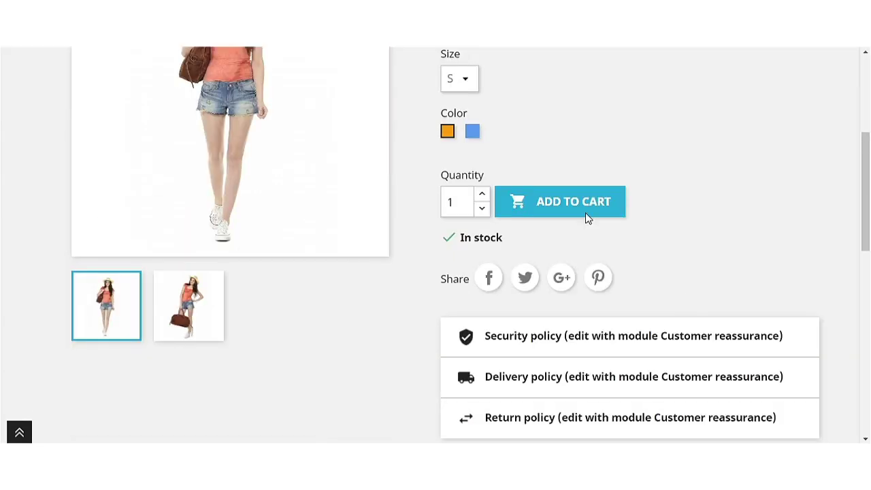
pyautogui.click(585, 213)
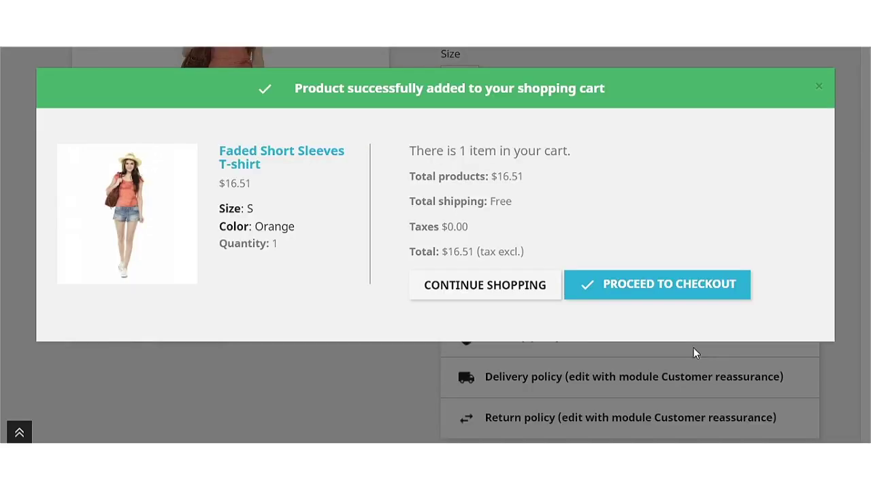
pyautogui.click(704, 299)
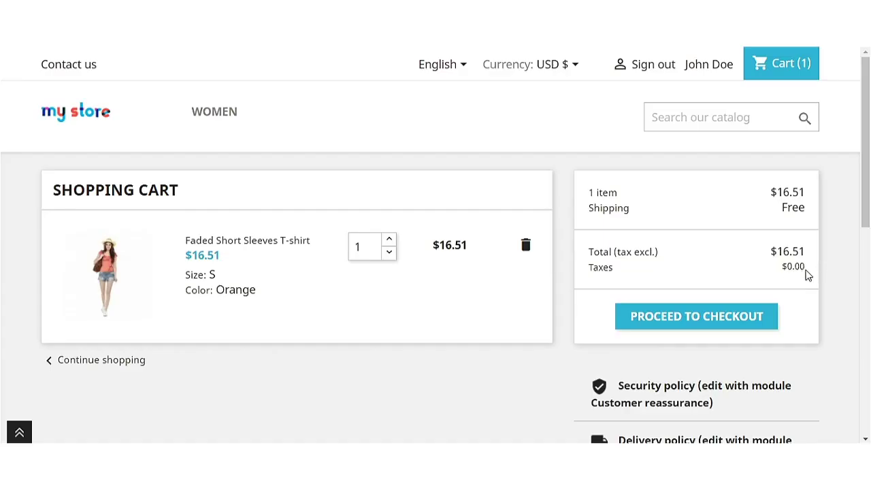
pyautogui.moveTo(676, 272); pyautogui.dragTo(591, 252)
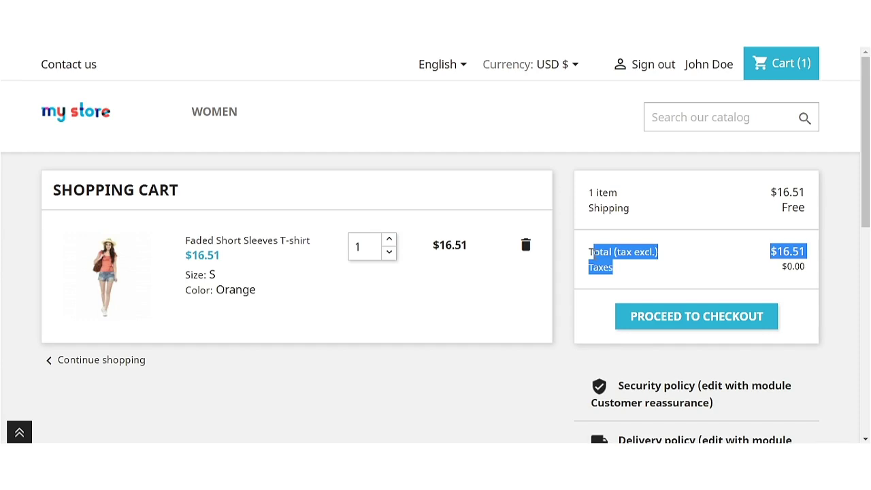
# Start checkout, keeping the saved address and default shipping.
pyautogui.click(713, 327)
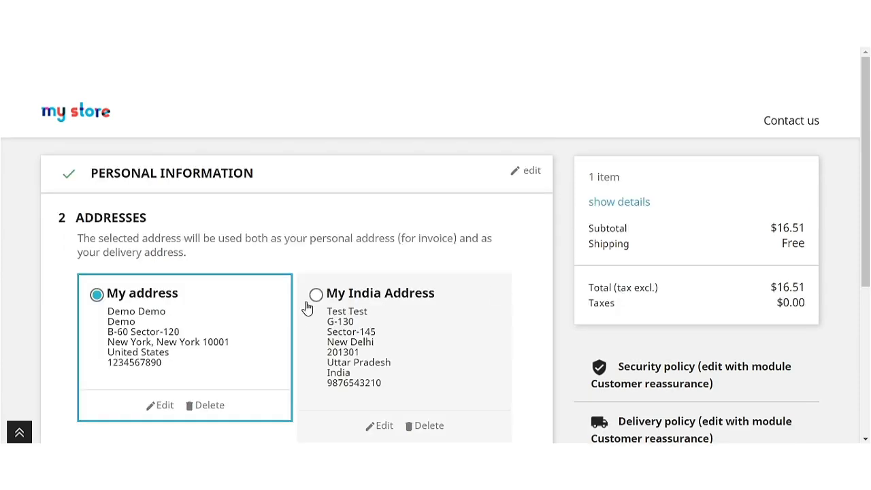
pyautogui.scroll(-4, 306, 306)
pyautogui.click(476, 279)
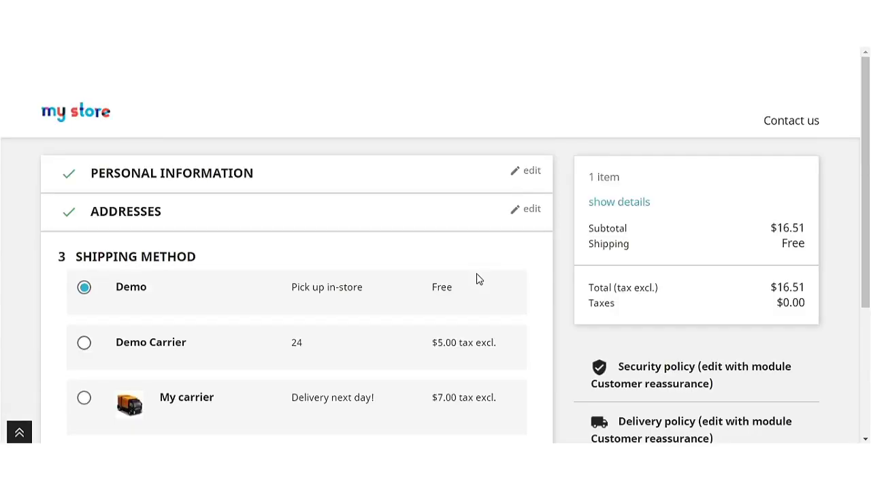
pyautogui.scroll(-3, 476, 280)
pyautogui.click(456, 322)
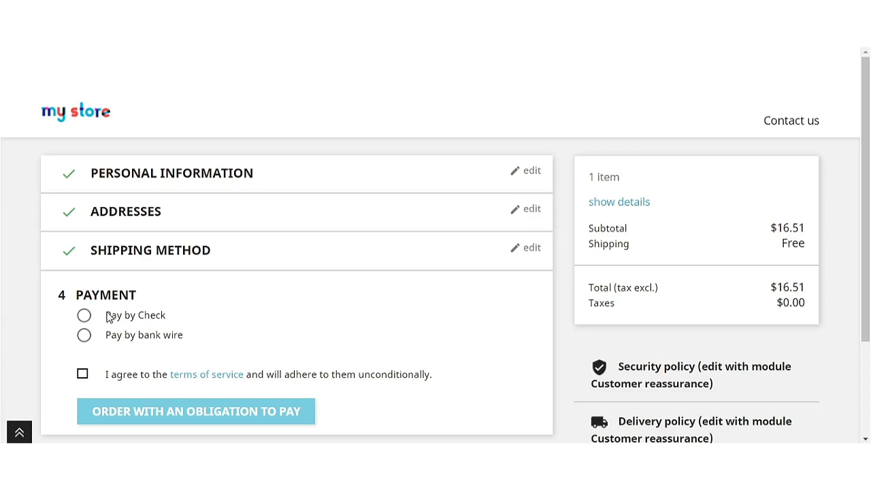
# Choose Pay by Check and accept the terms of service.
pyautogui.click(84, 313)
pyautogui.scroll(-3, 286, 367)
pyautogui.click(82, 331)
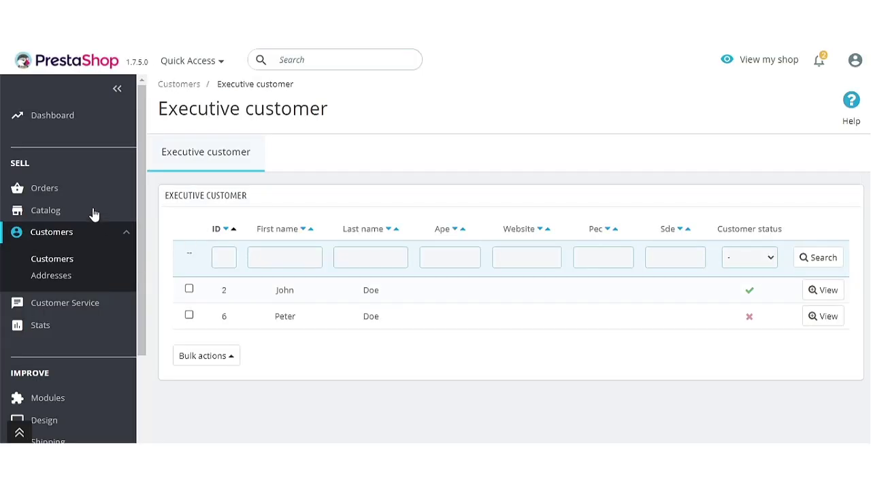
# Open the newest order, SIDQZMGAC, and change its status from Awaiting check payment to Delivered.
pyautogui.click(92, 193)
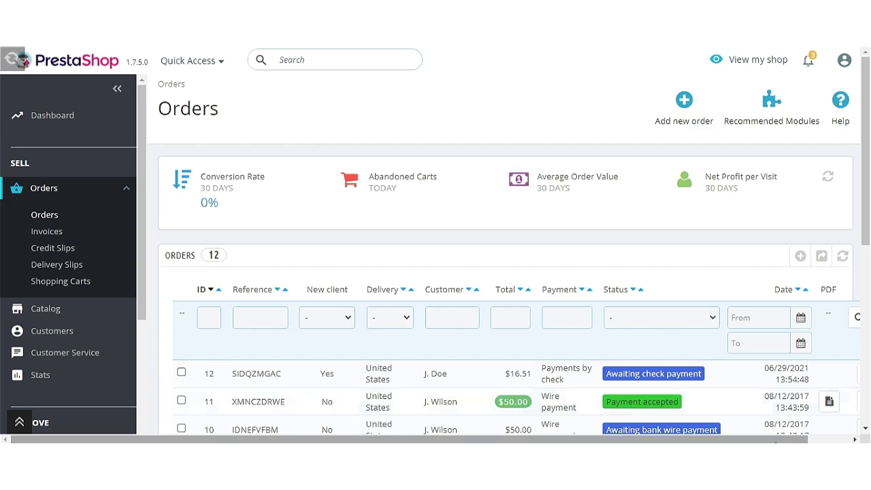
pyautogui.moveTo(791, 437); pyautogui.dragTo(836, 437)
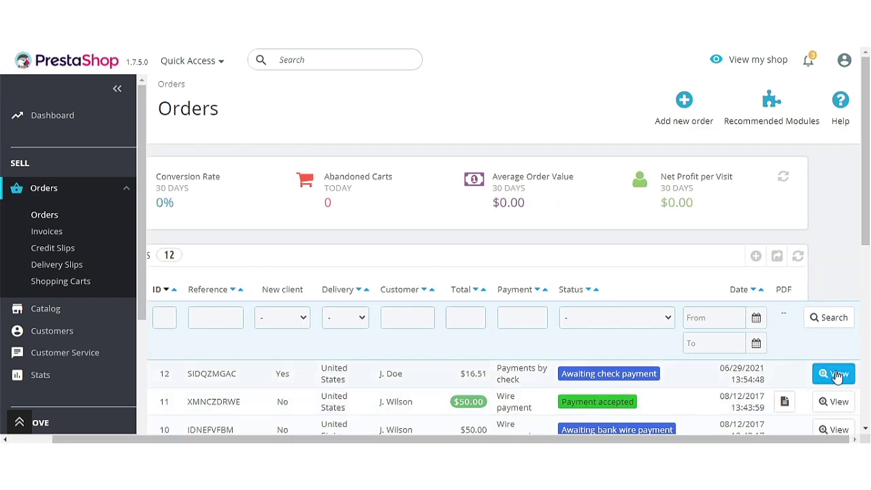
pyautogui.click(836, 375)
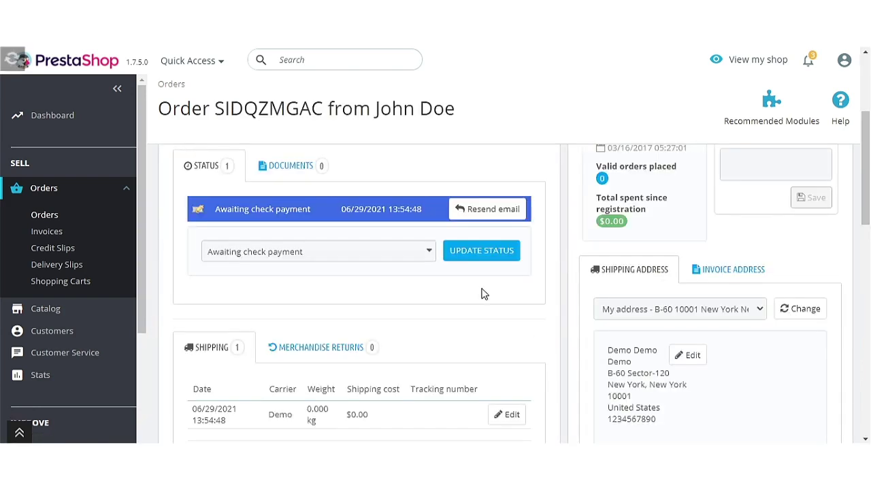
pyautogui.click(317, 251)
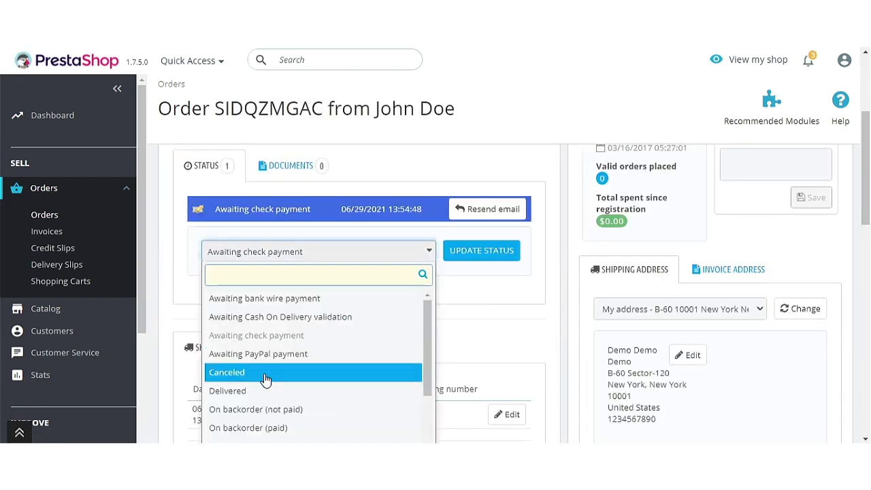
pyautogui.click(266, 390)
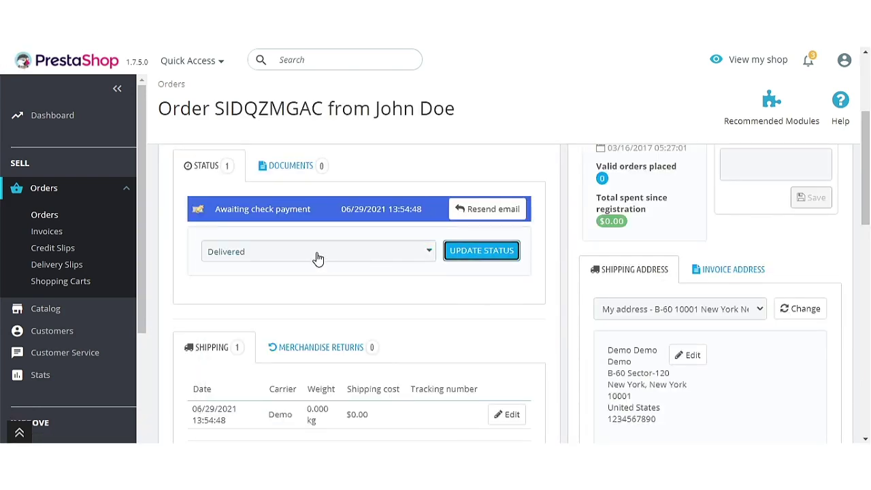
pyautogui.press('Return')
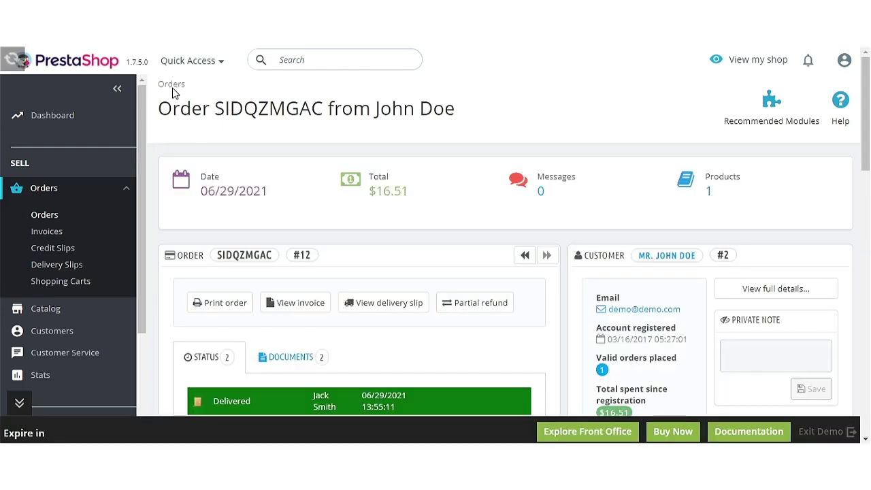
pyautogui.click(44, 217)
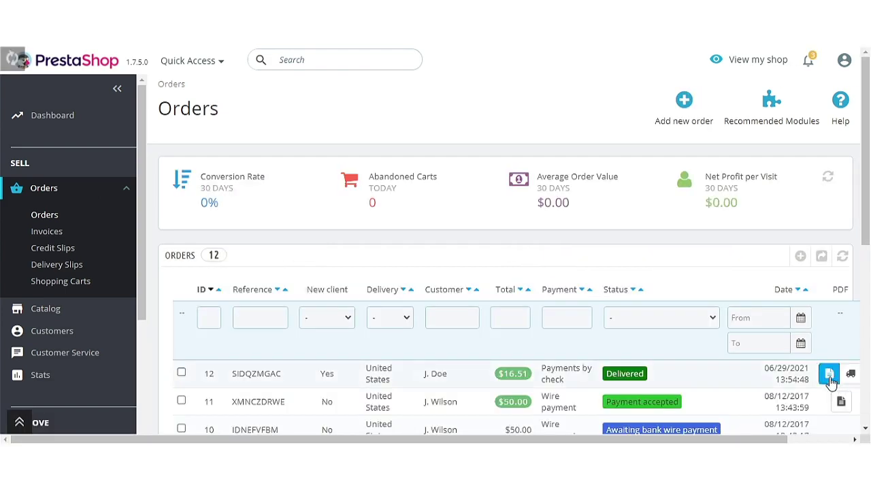
# Open invoice IN000004 for the newest order and scroll through the orange size S T-shirt line and $16.51 total.
pyautogui.click(829, 375)
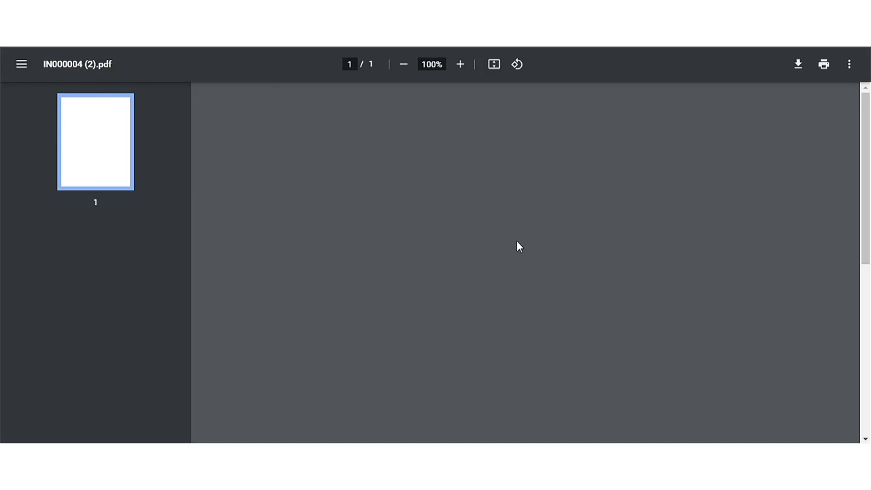
pyautogui.scroll(-1, 517, 245)
pyautogui.scroll(-3, 516, 245)
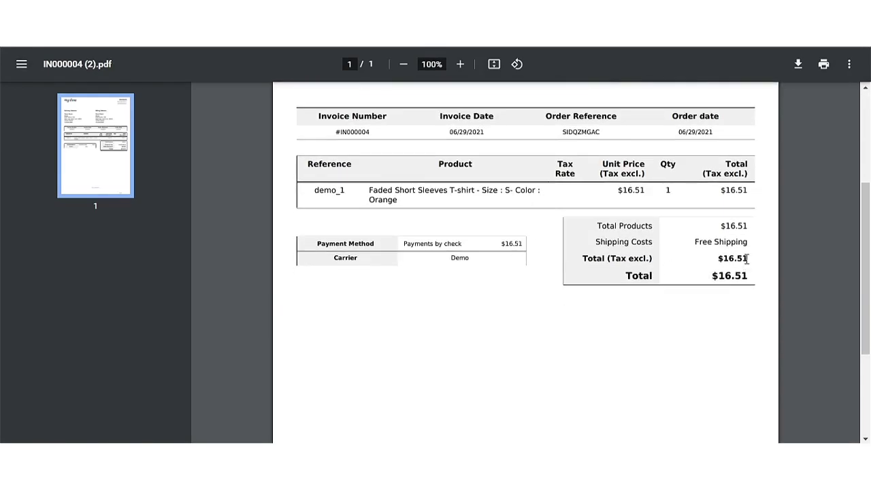
pyautogui.moveTo(751, 197); pyautogui.dragTo(509, 194)
pyautogui.click(501, 302)
pyautogui.scroll(1, 503, 306)
pyautogui.scroll(1, 502, 306)
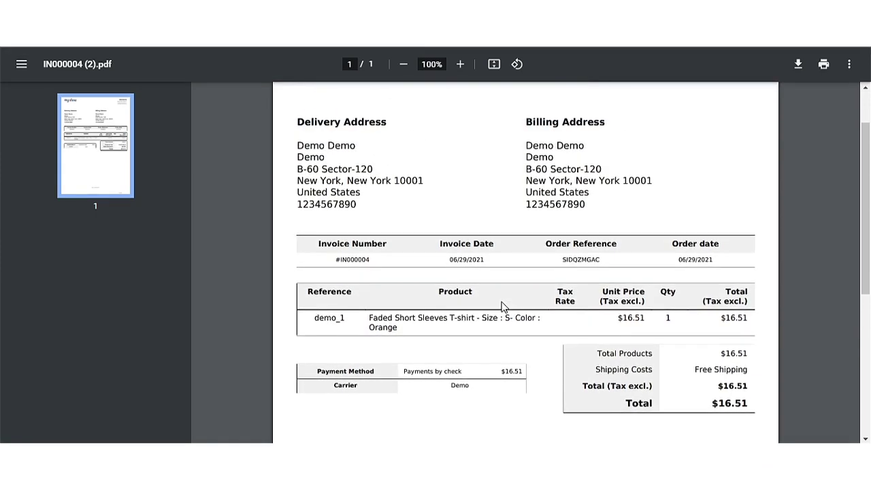